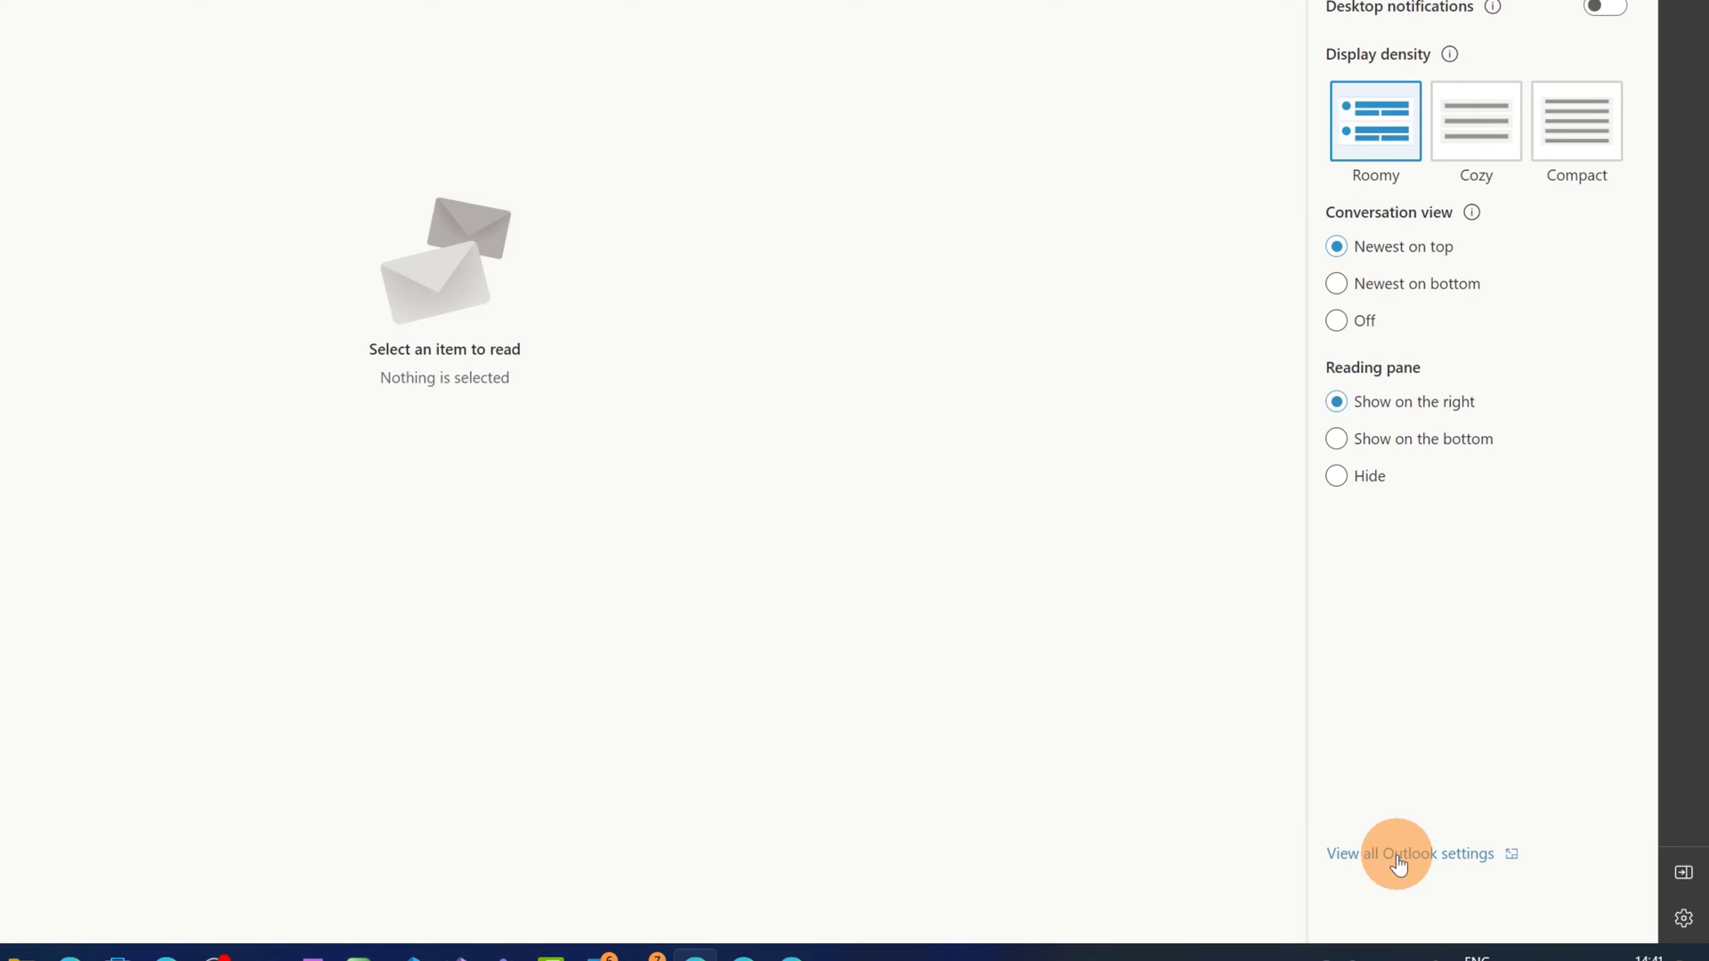
Step: Open Outlook web's Calendar view settings at the Time zones section, home zone (UTC+01:00) Amsterdam, Berlin
click(1397, 854)
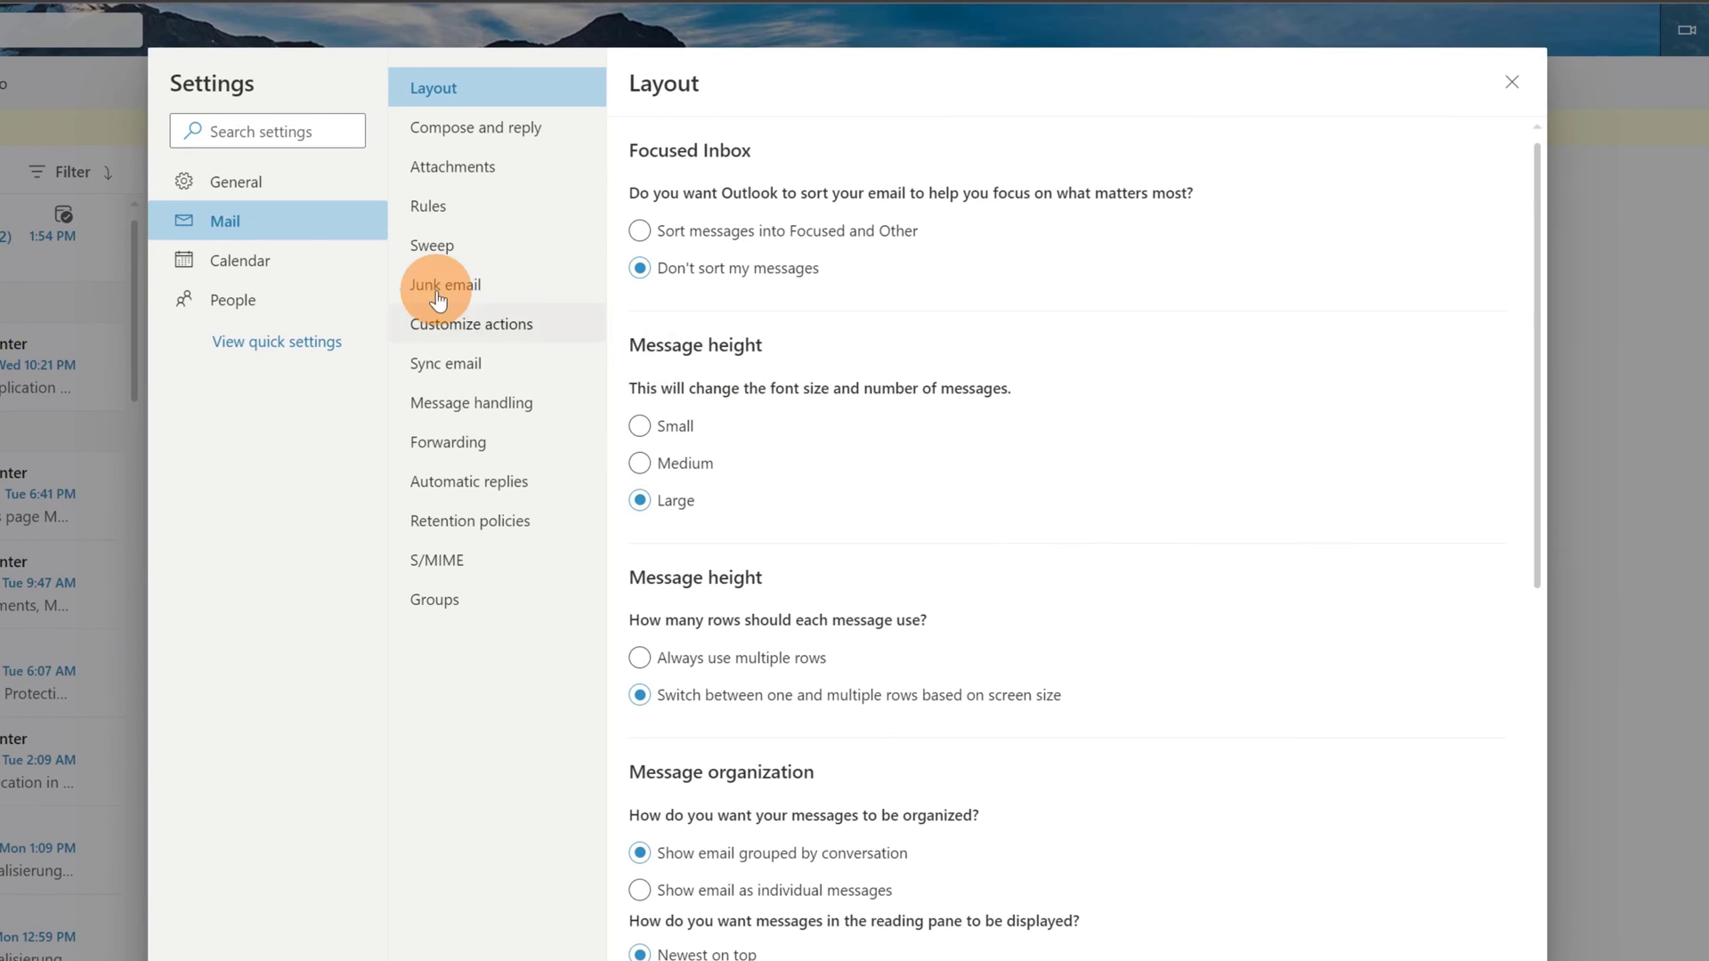
click(236, 267)
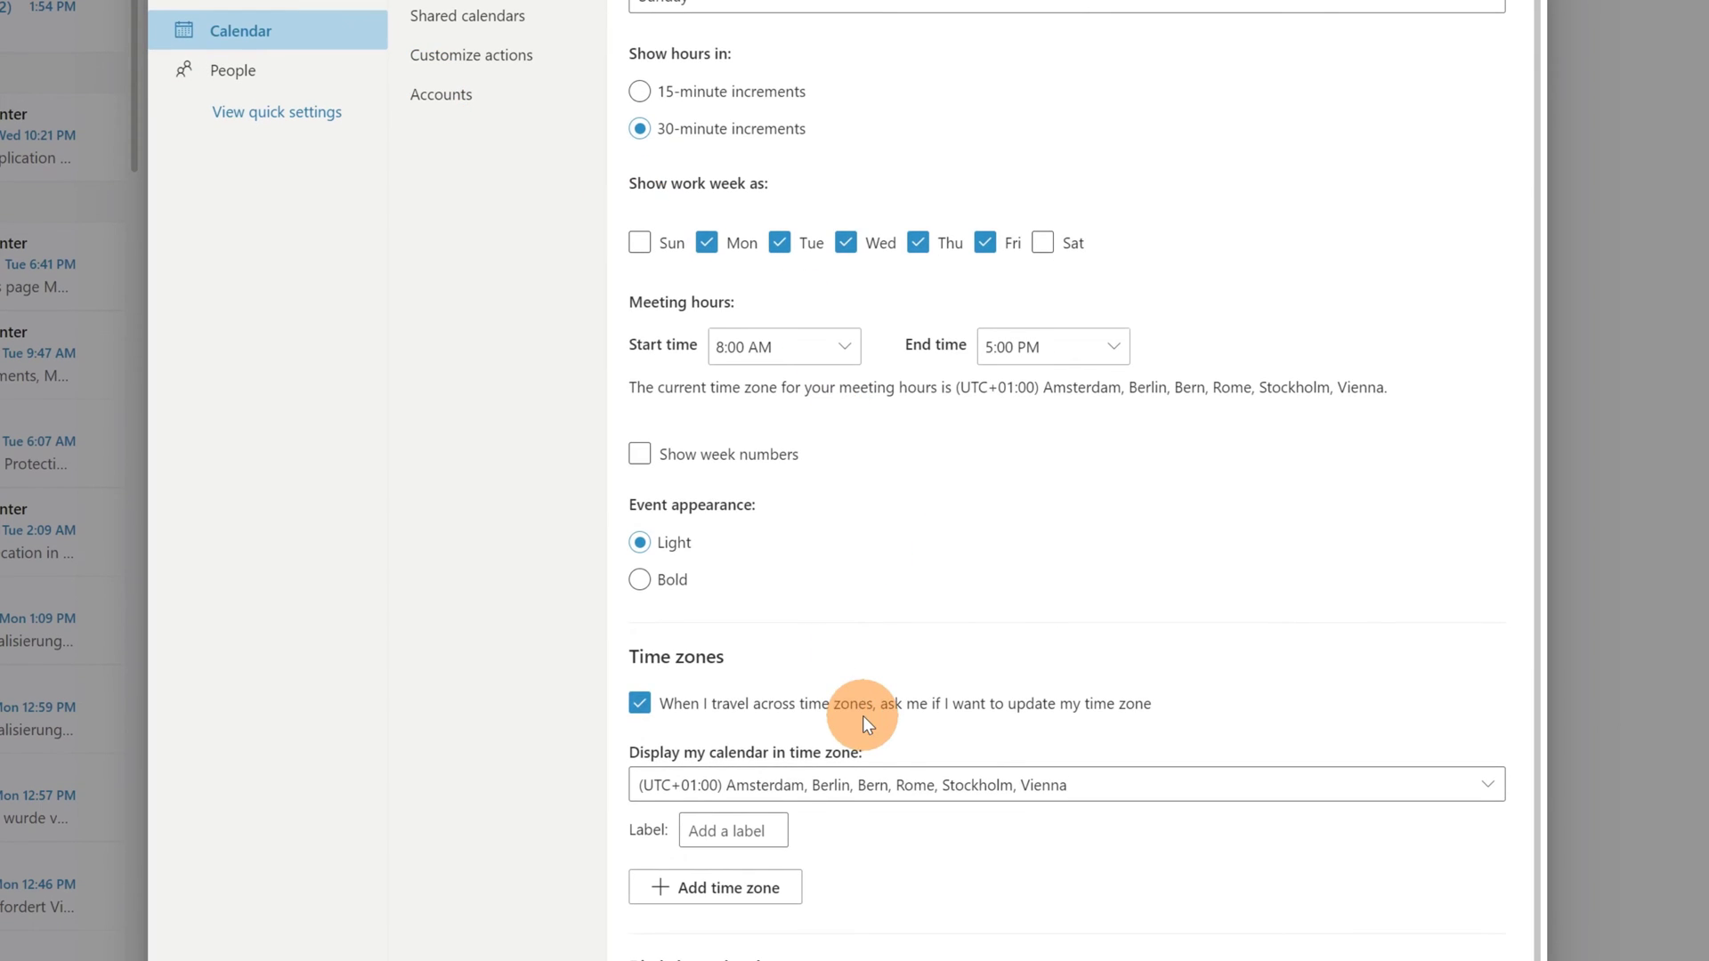
scroll(867, 707, down, 2)
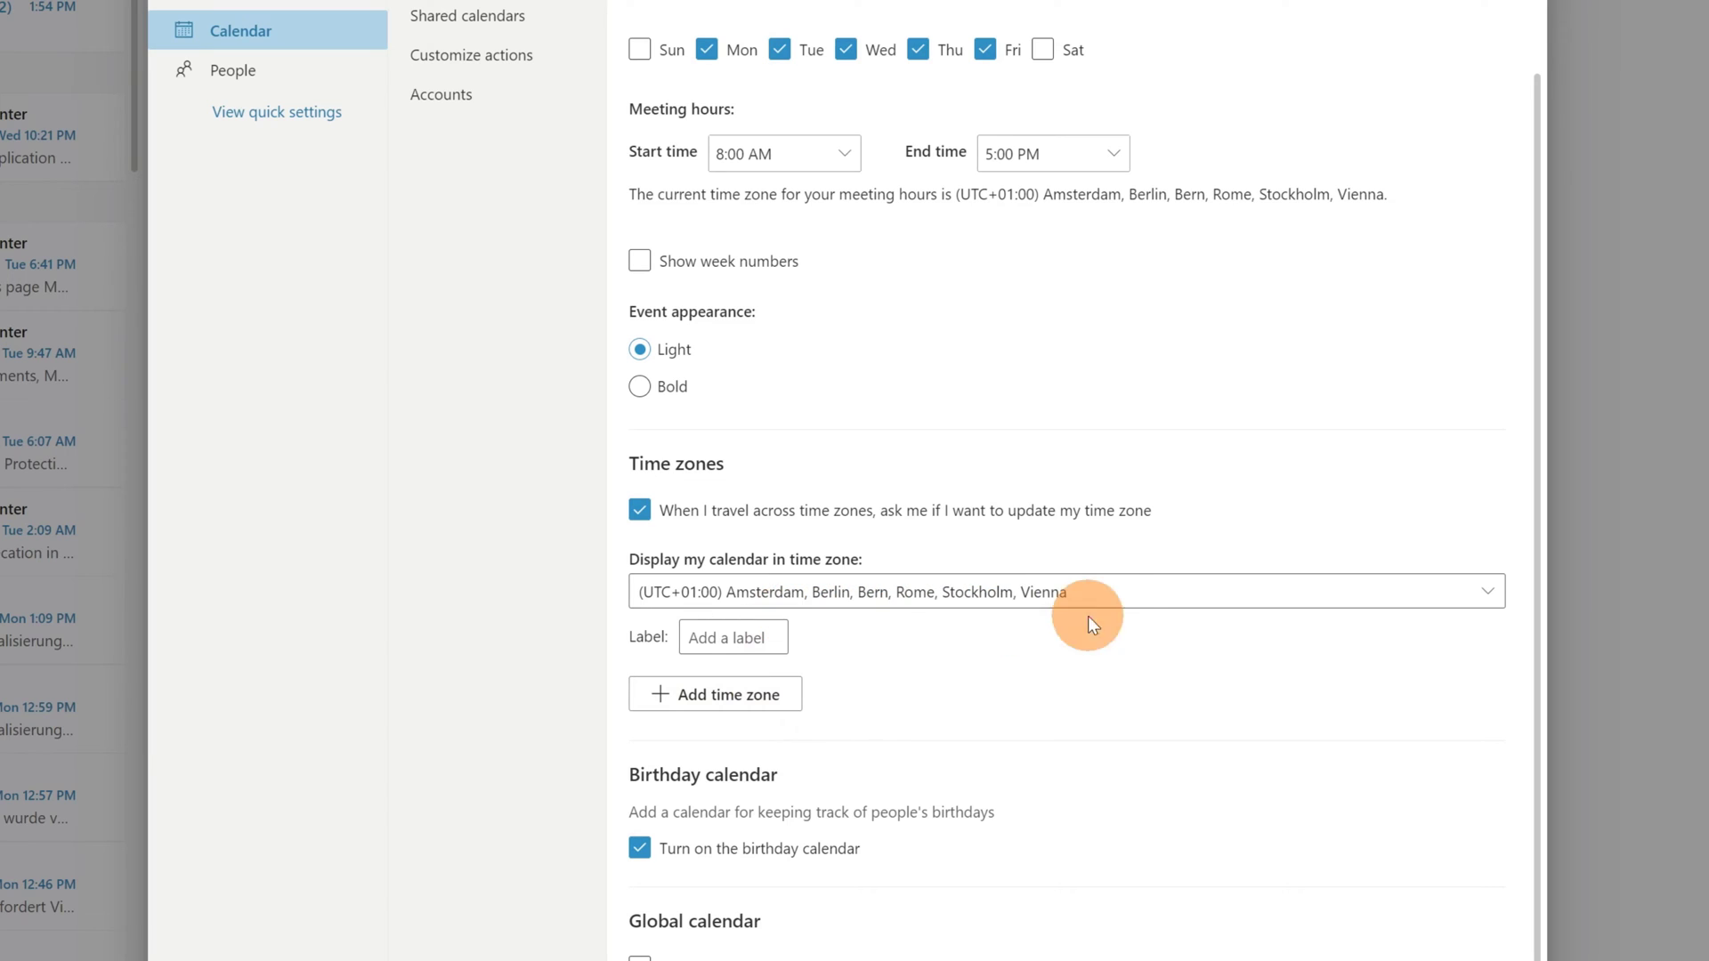
click(1488, 591)
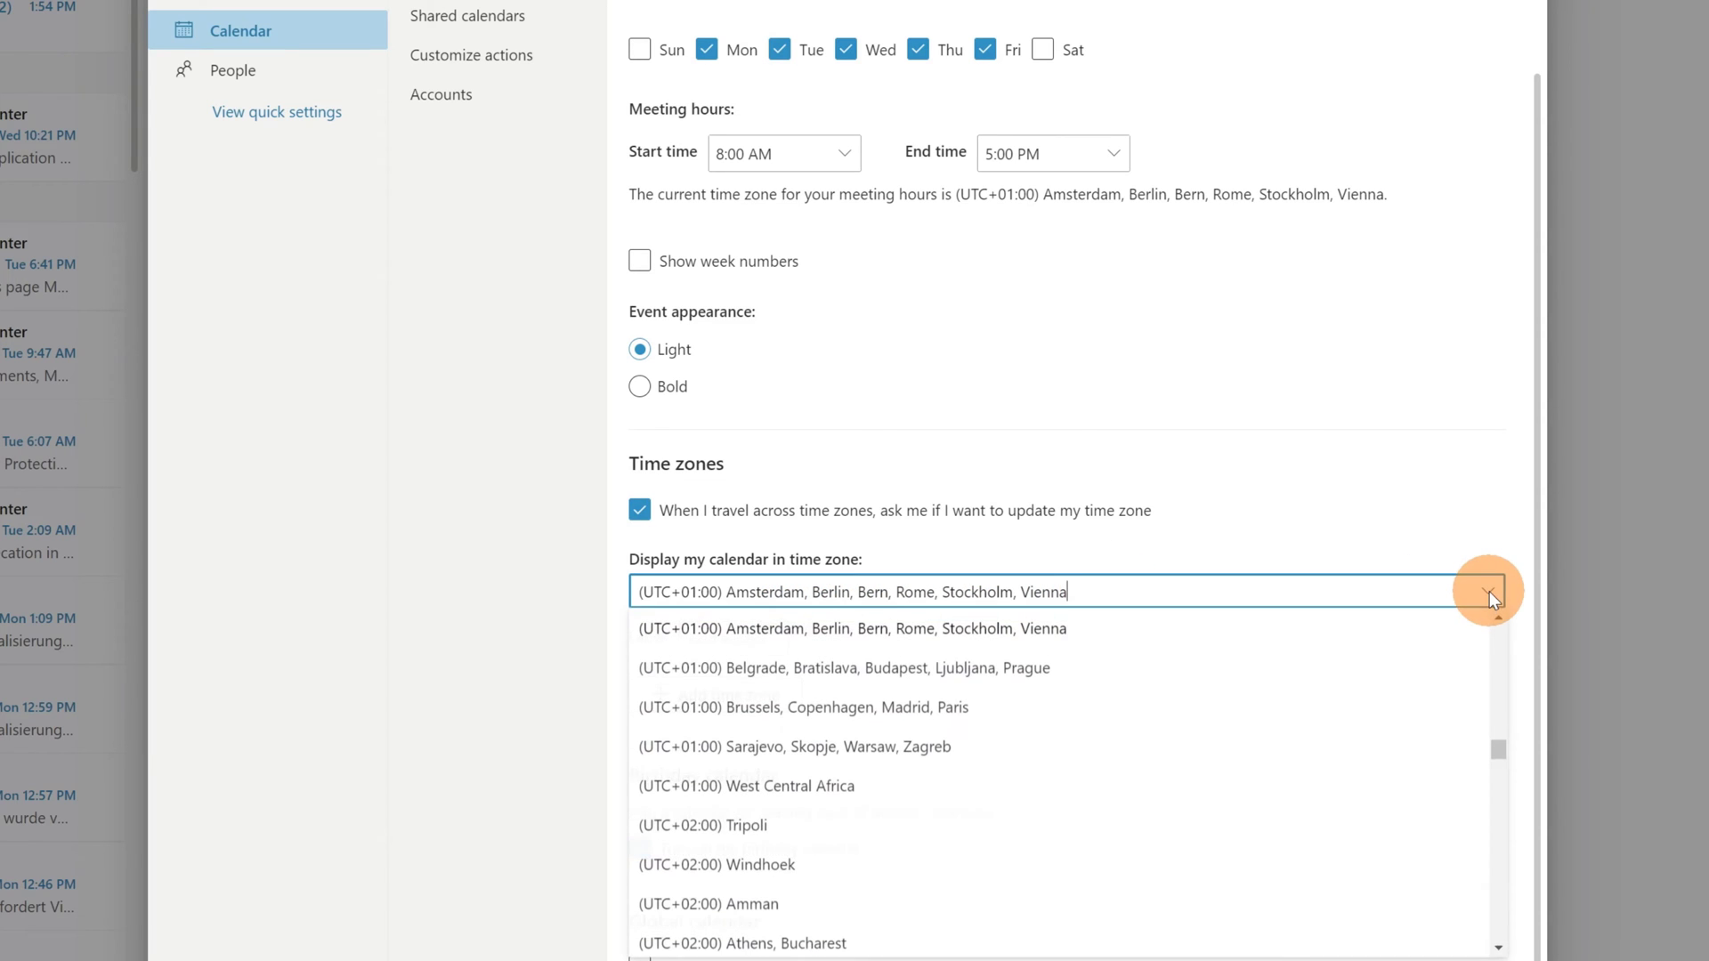
click(1369, 545)
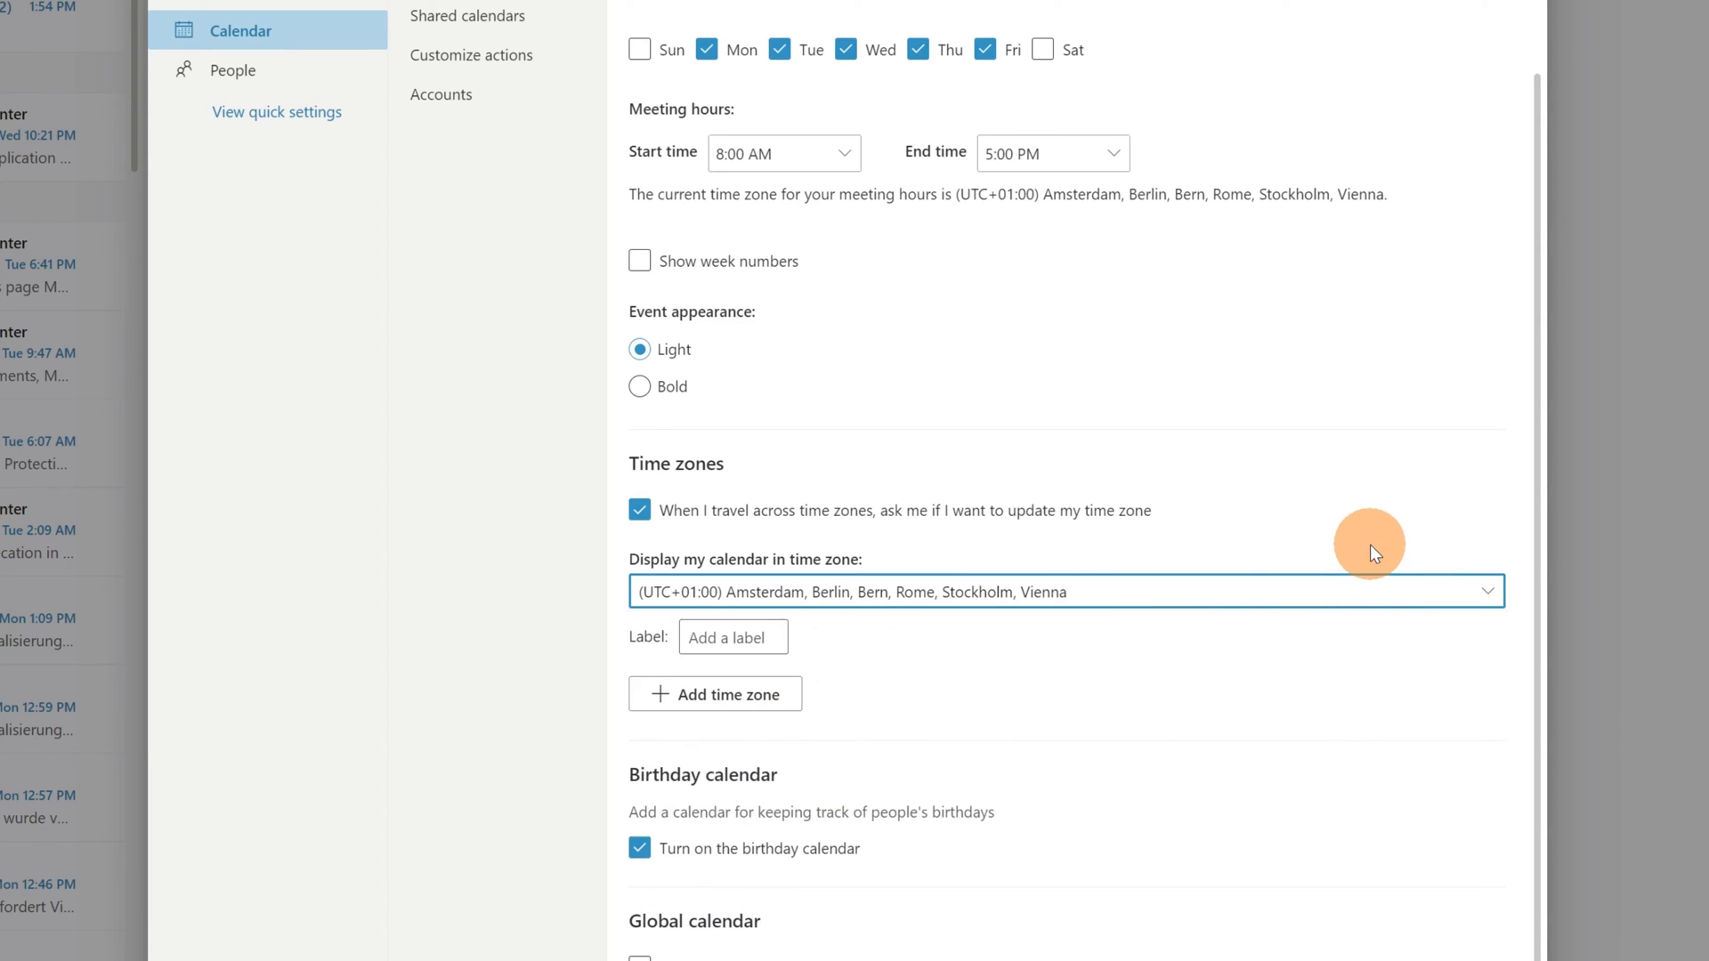
Step: Add New York's (UTC-05:00) Eastern Time (US & Canada) as an extra time zone in Outlook web
click(740, 695)
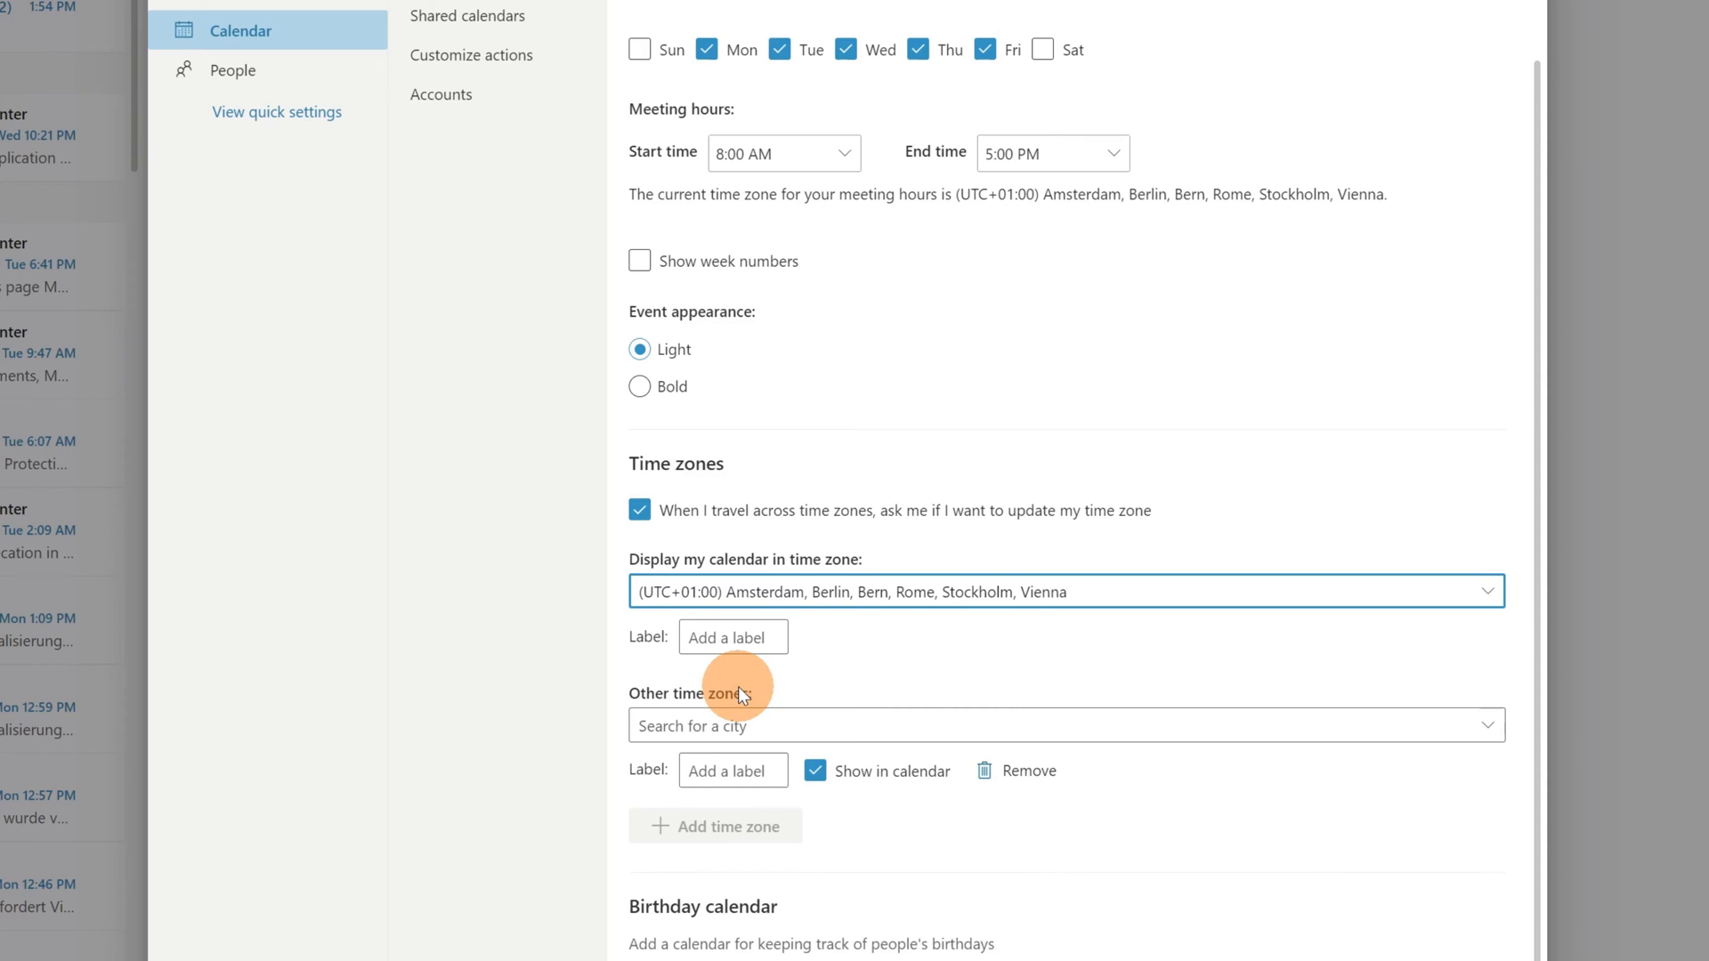
click(783, 719)
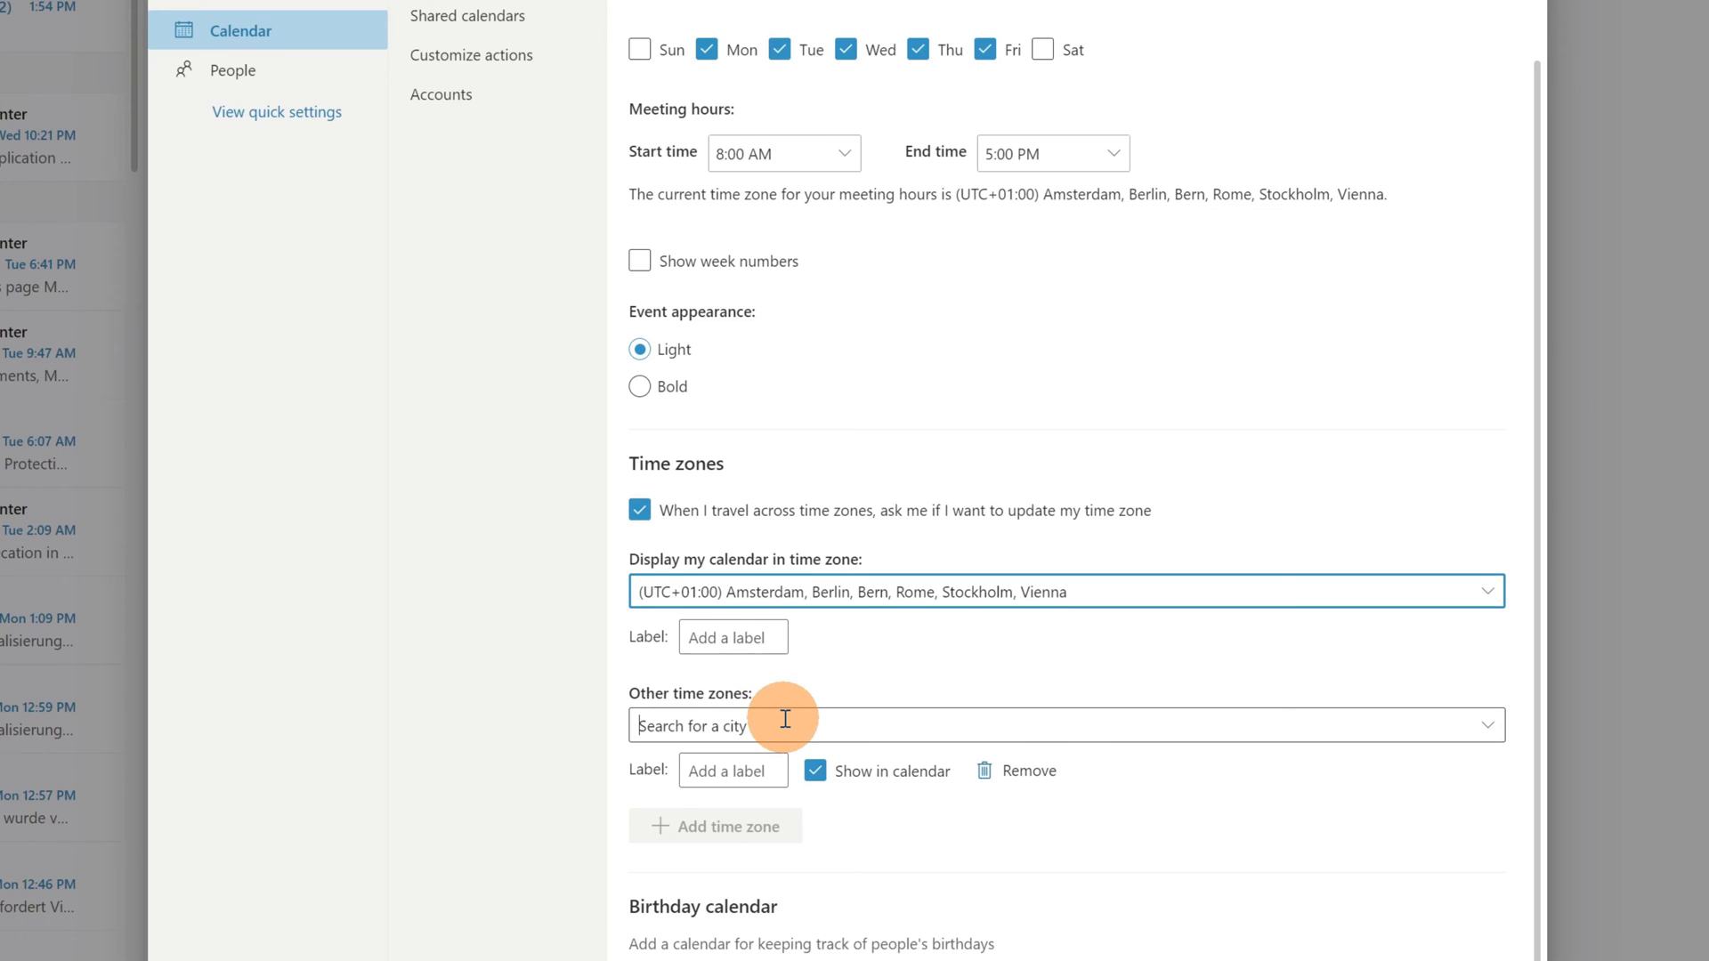
text(new )
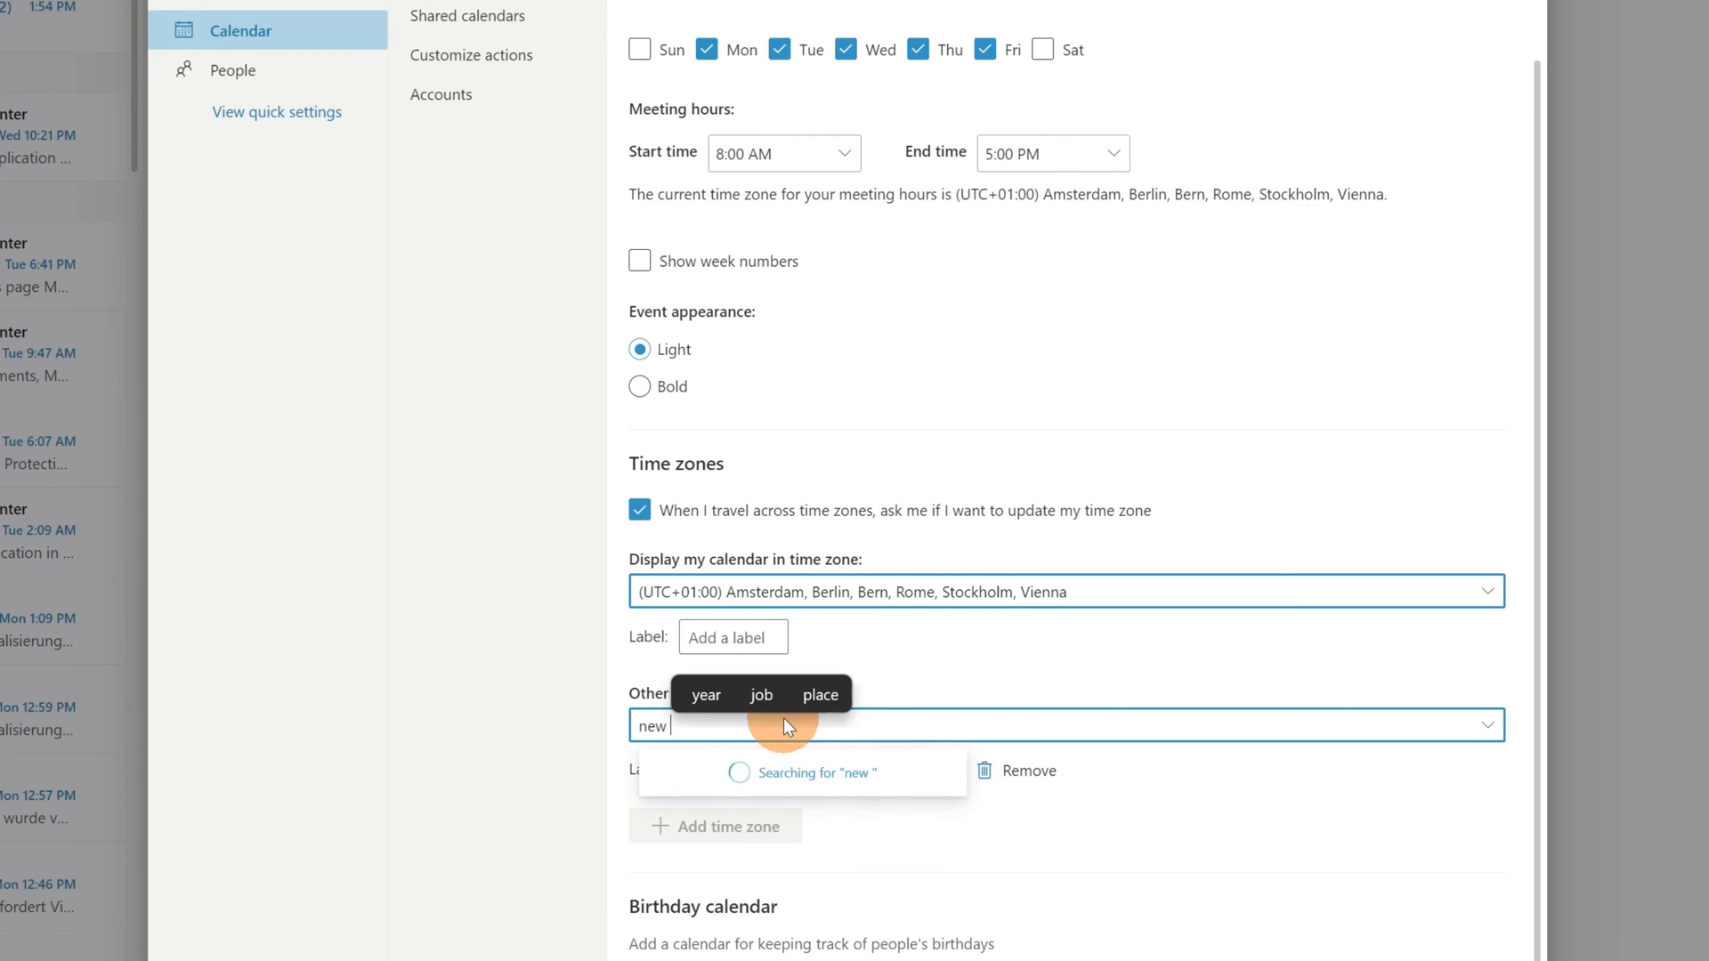
text(yor)
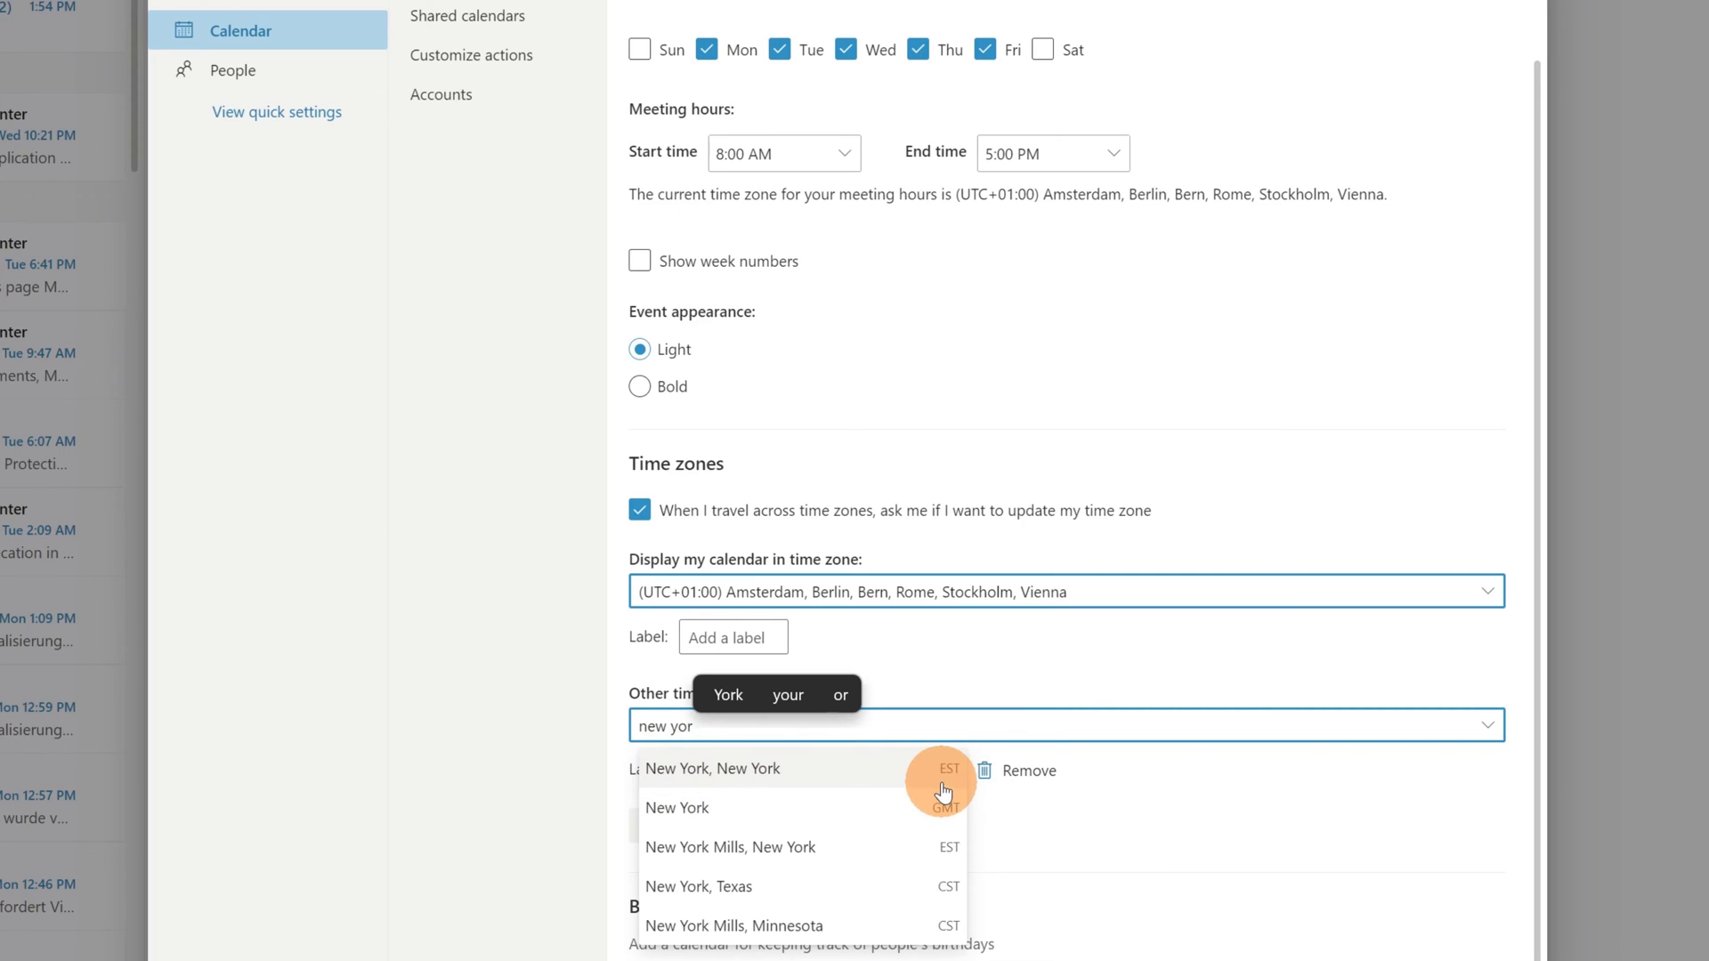
click(845, 770)
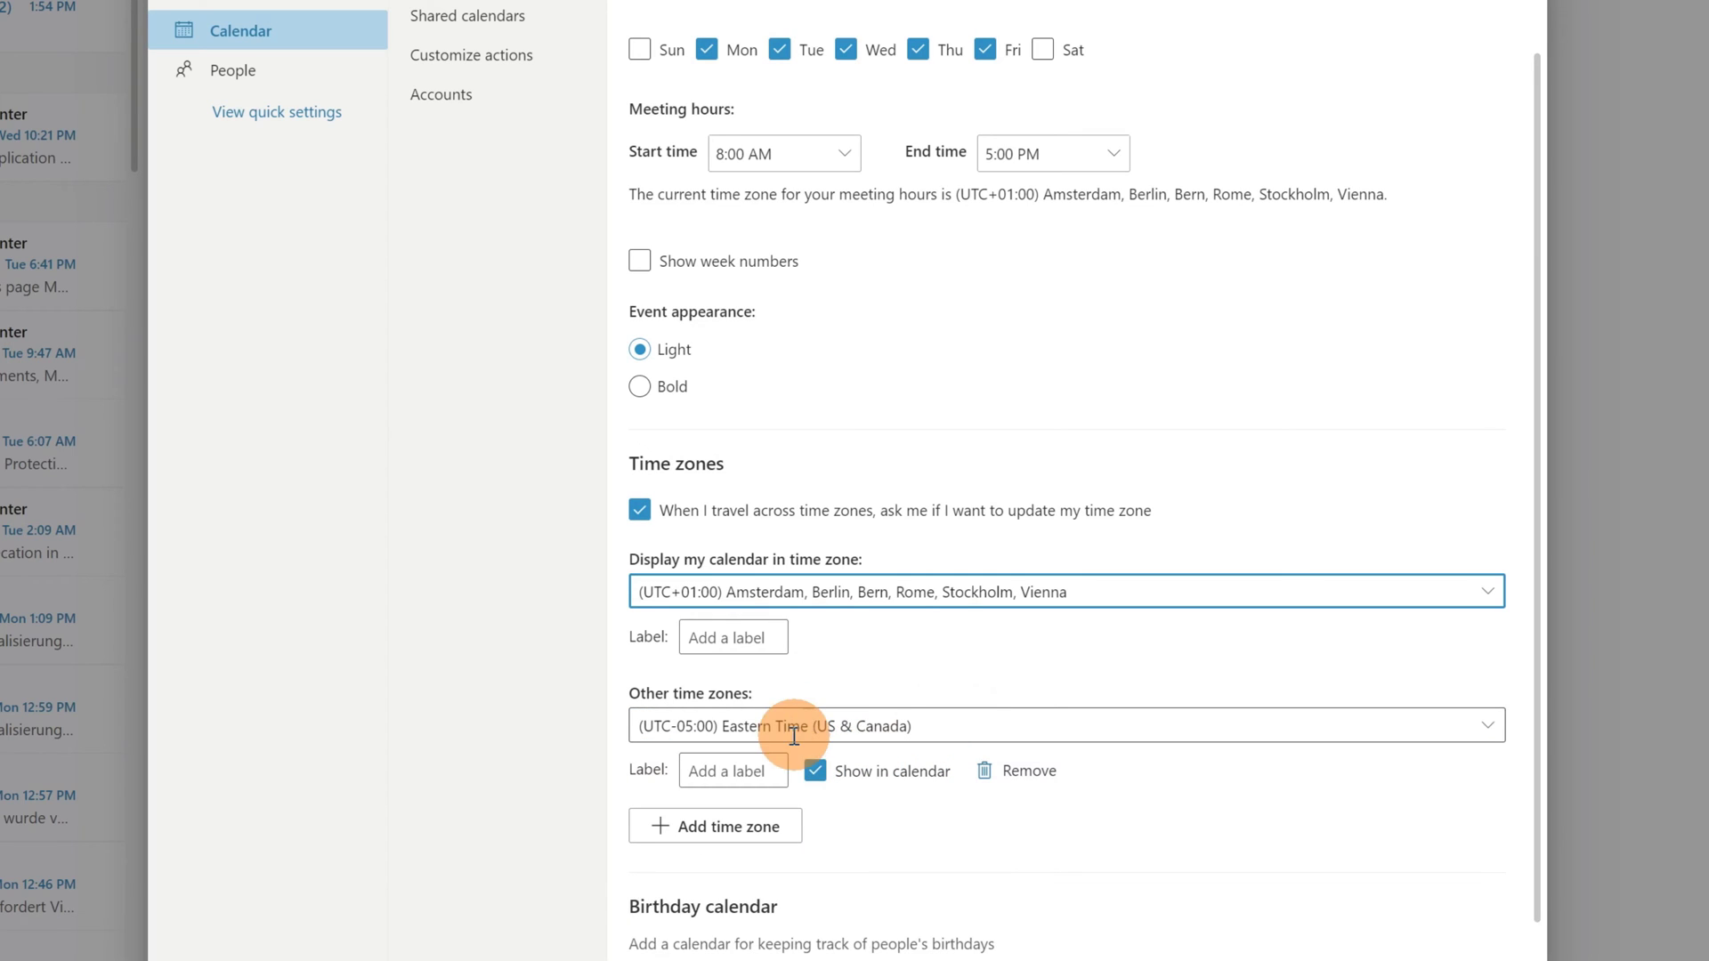
click(735, 778)
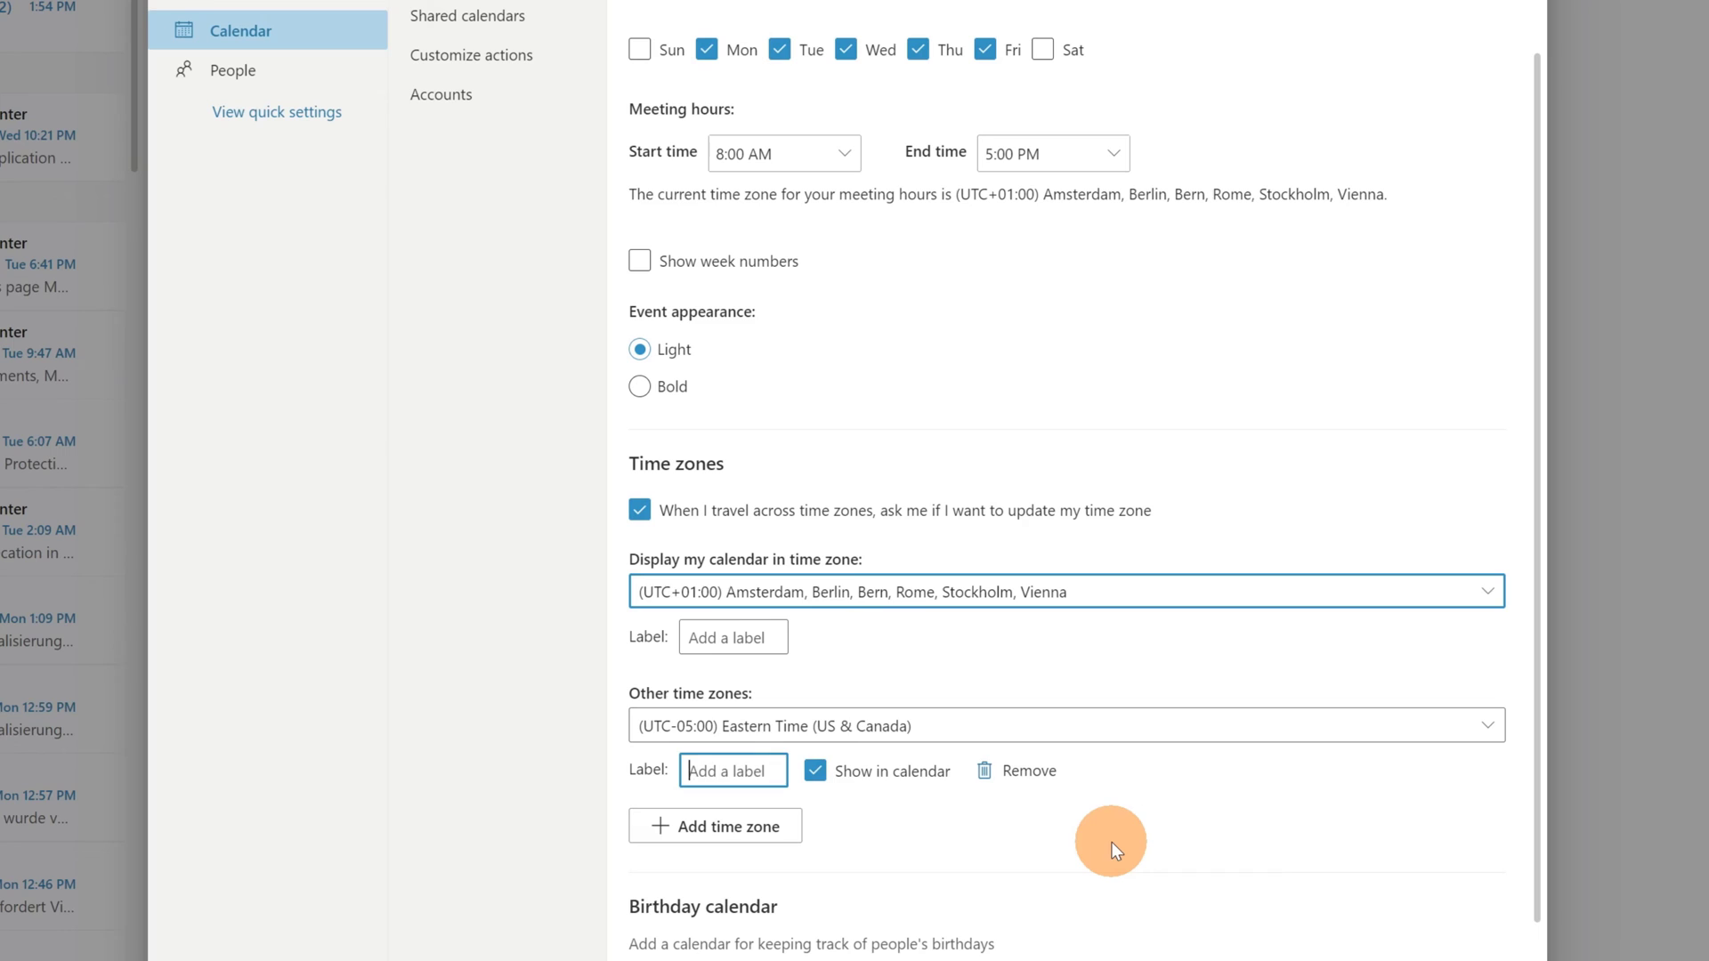
Step: Label Eastern Time 'ET' and add (UTC+03:00) Istanbul as a third time zone
text(ET)
click(789, 832)
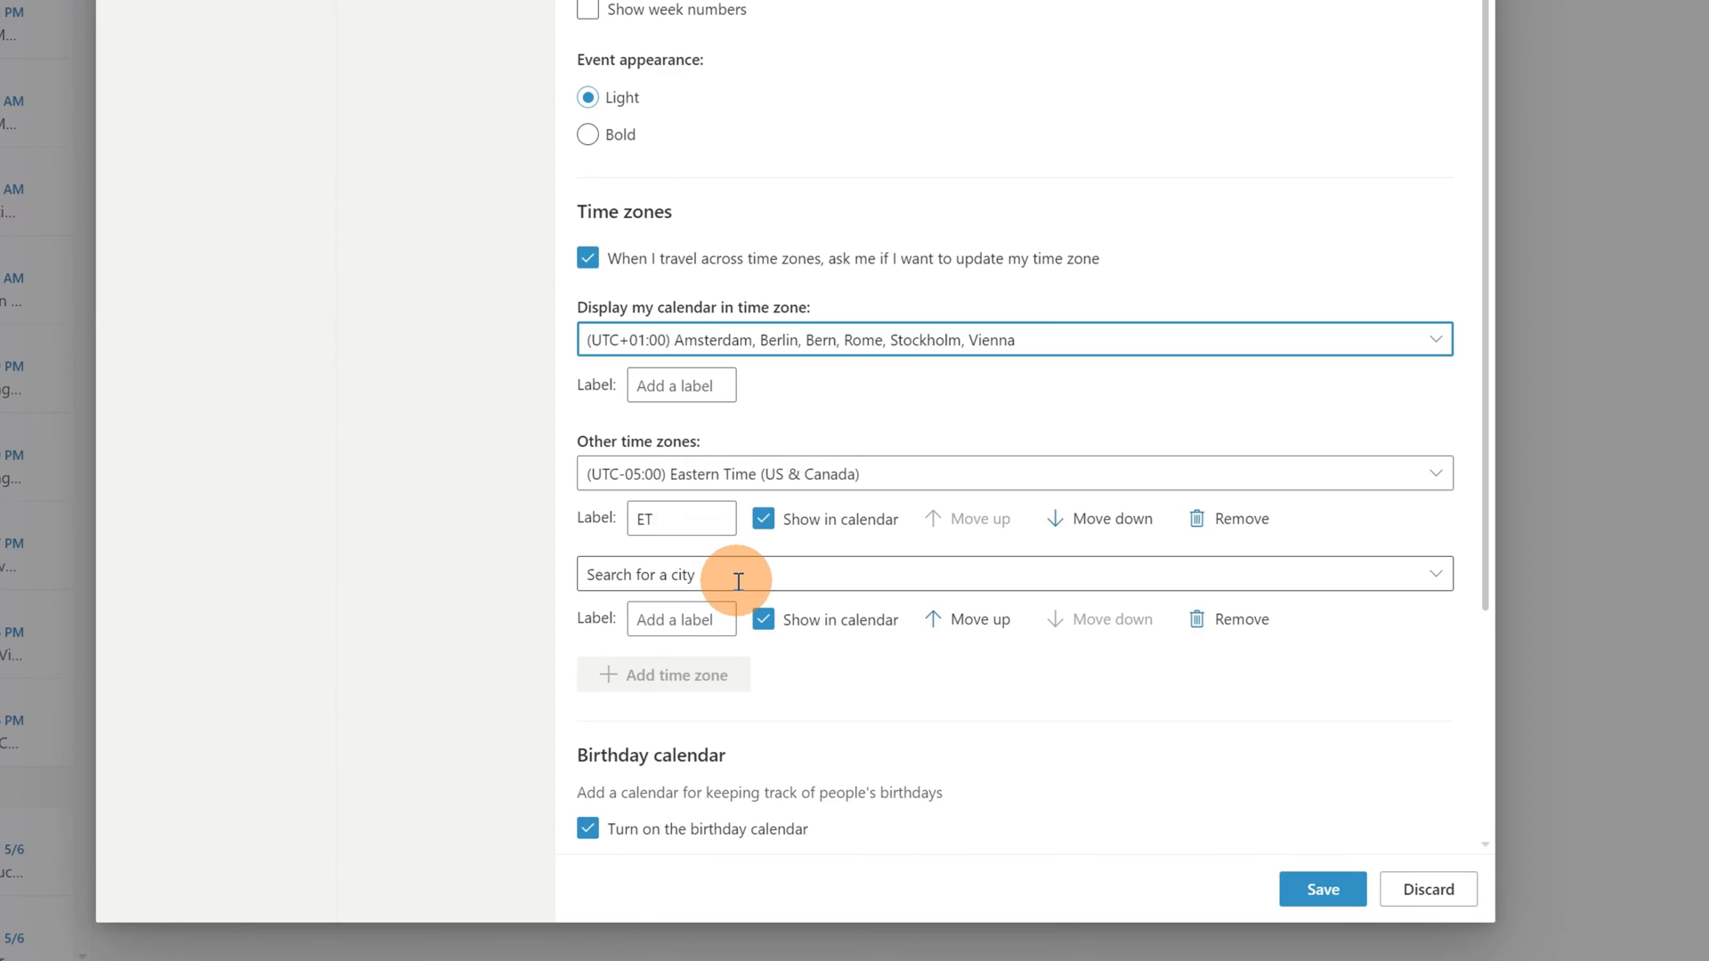
text(Insta)
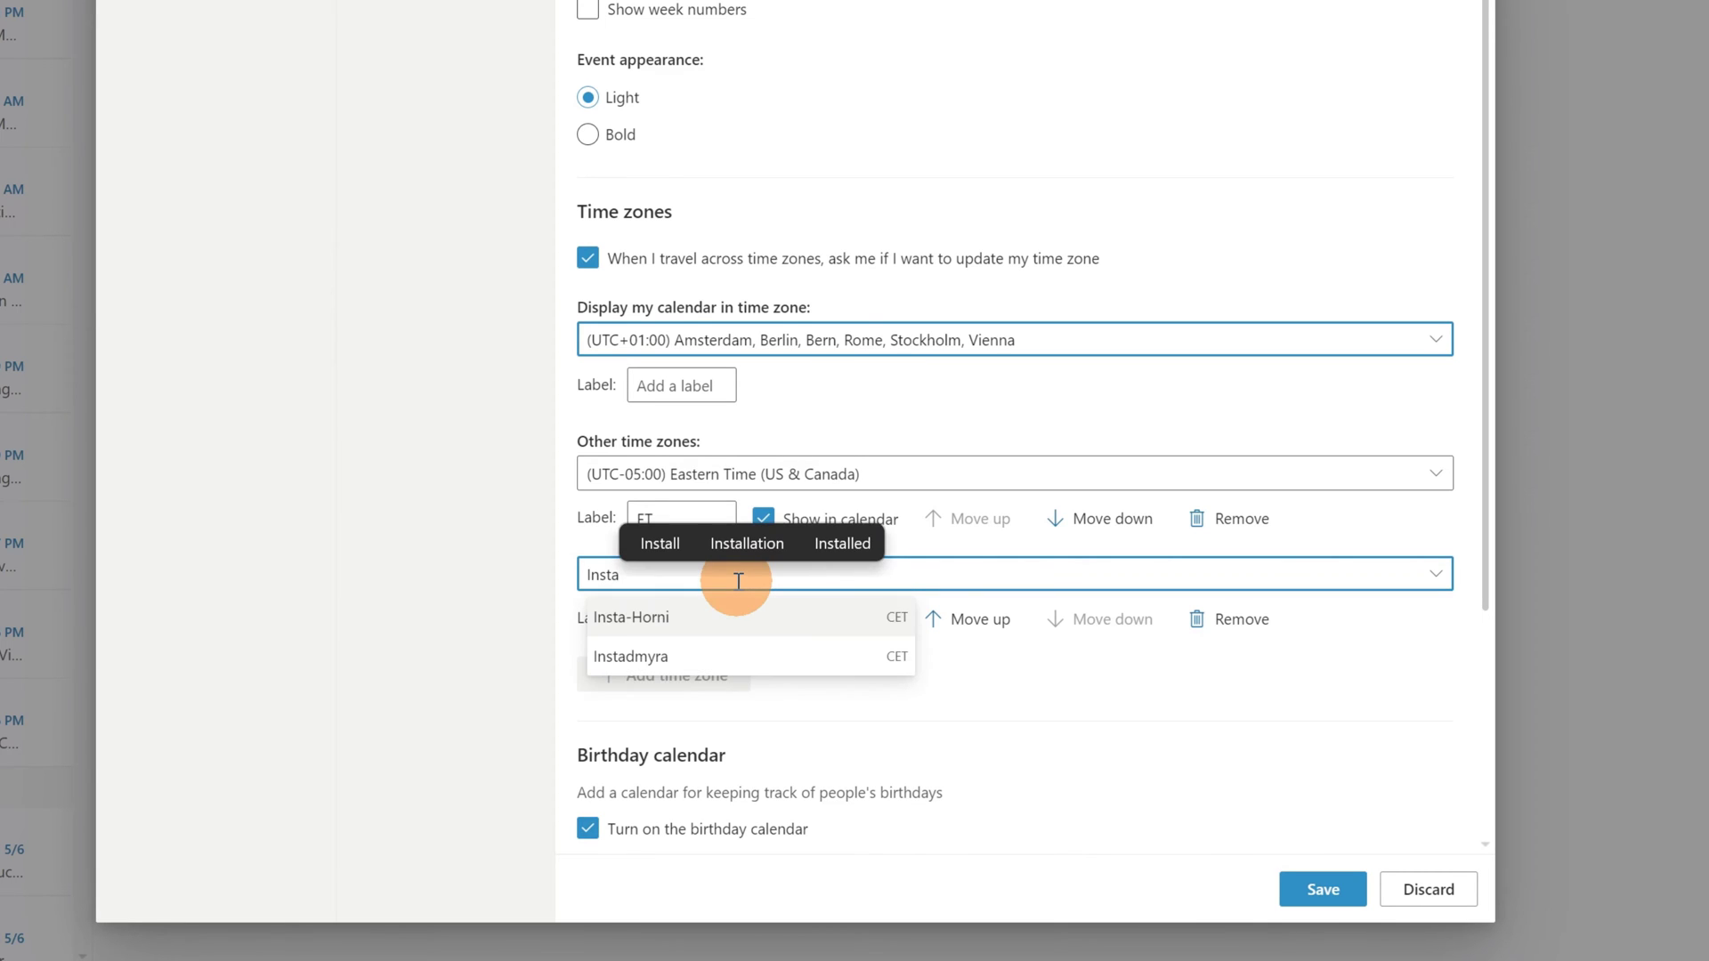
text(nbul)
key(Home)
key(Right)
key(Delete)
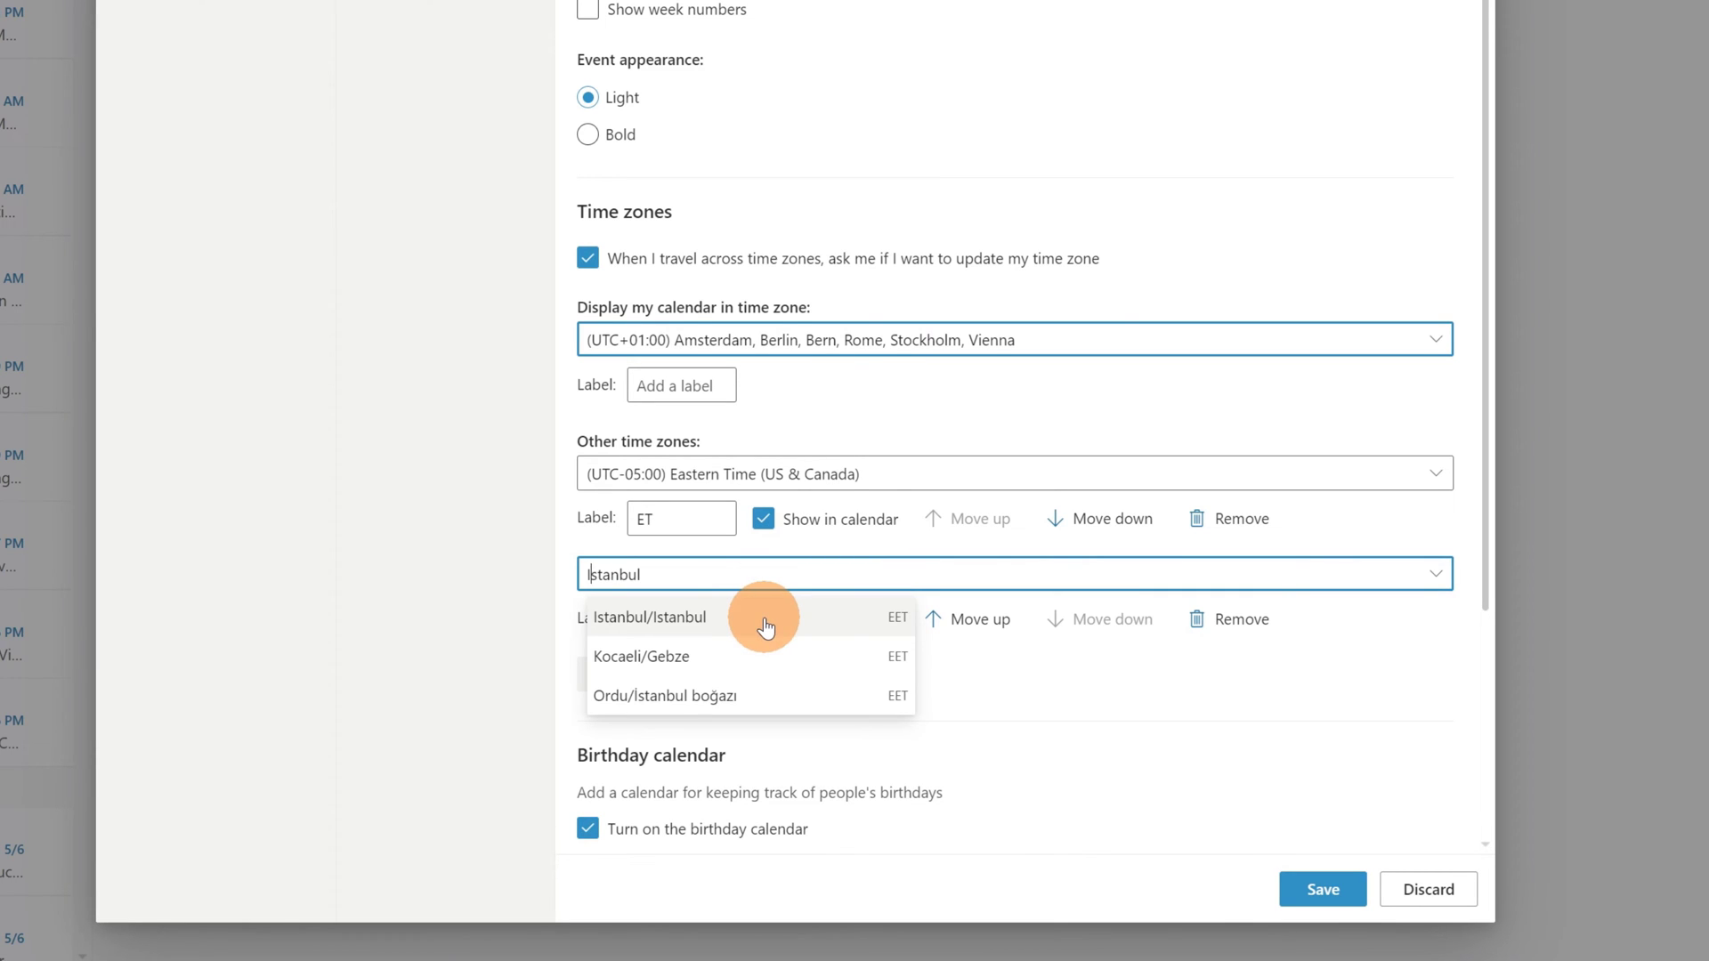
click(764, 623)
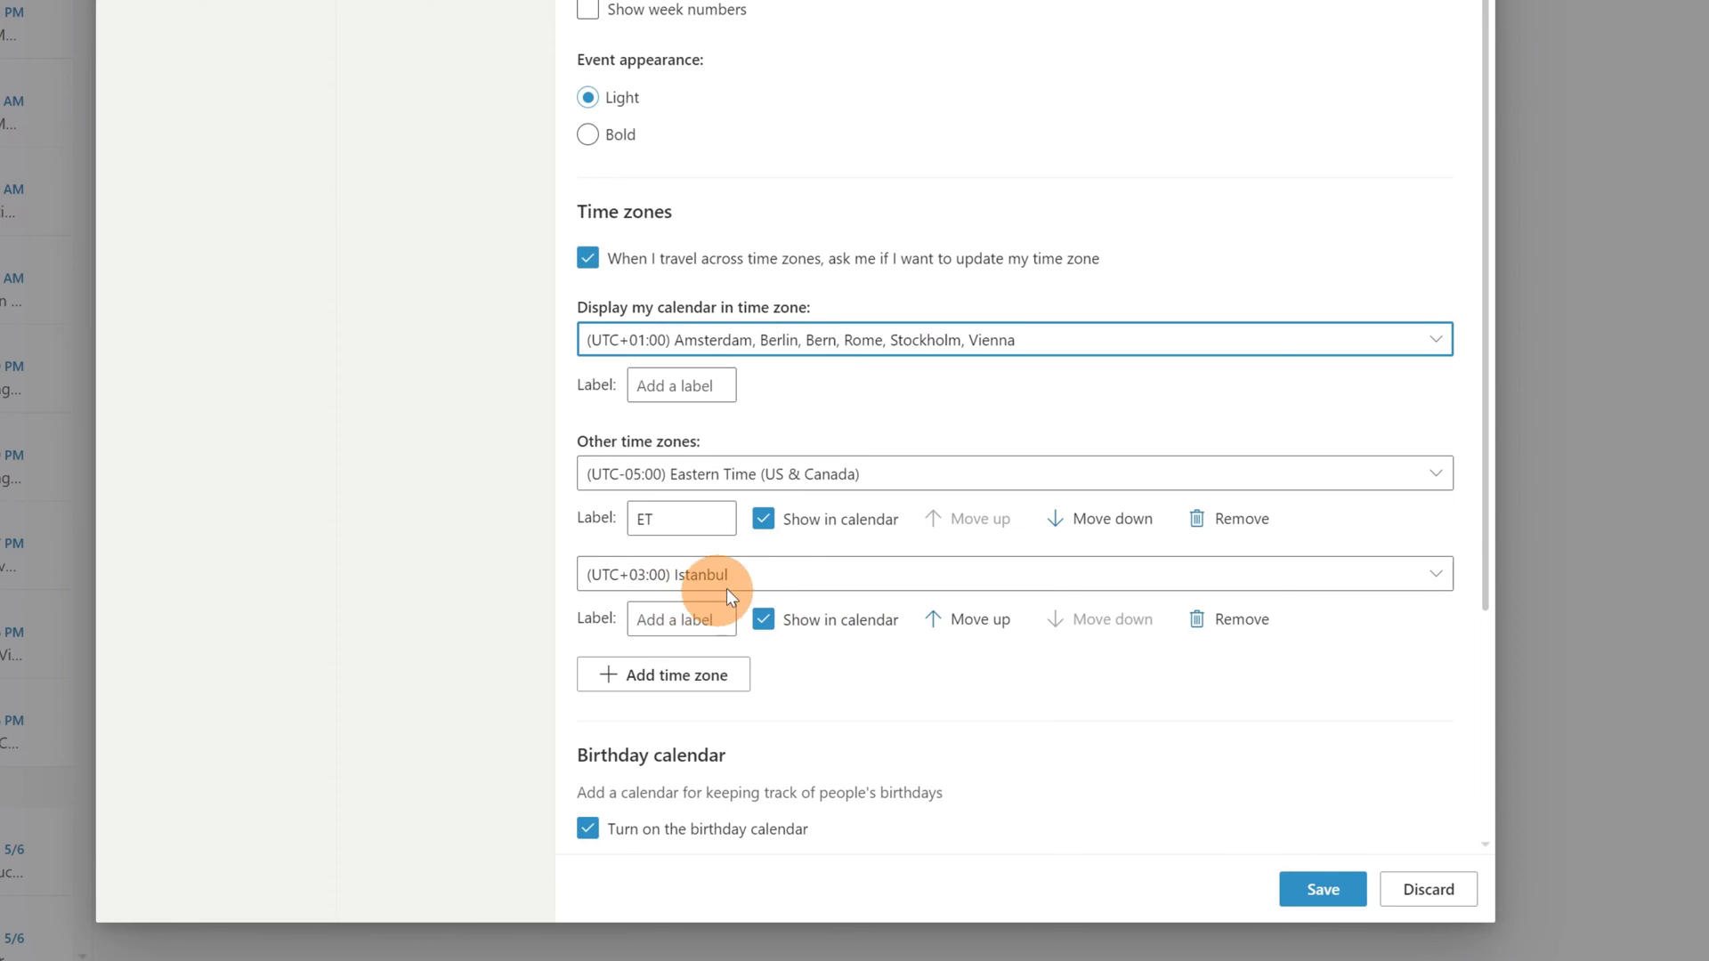
Step: Label the Istanbul time zone 'EET' and keep it shown in the calendar
click(700, 614)
text(EET)
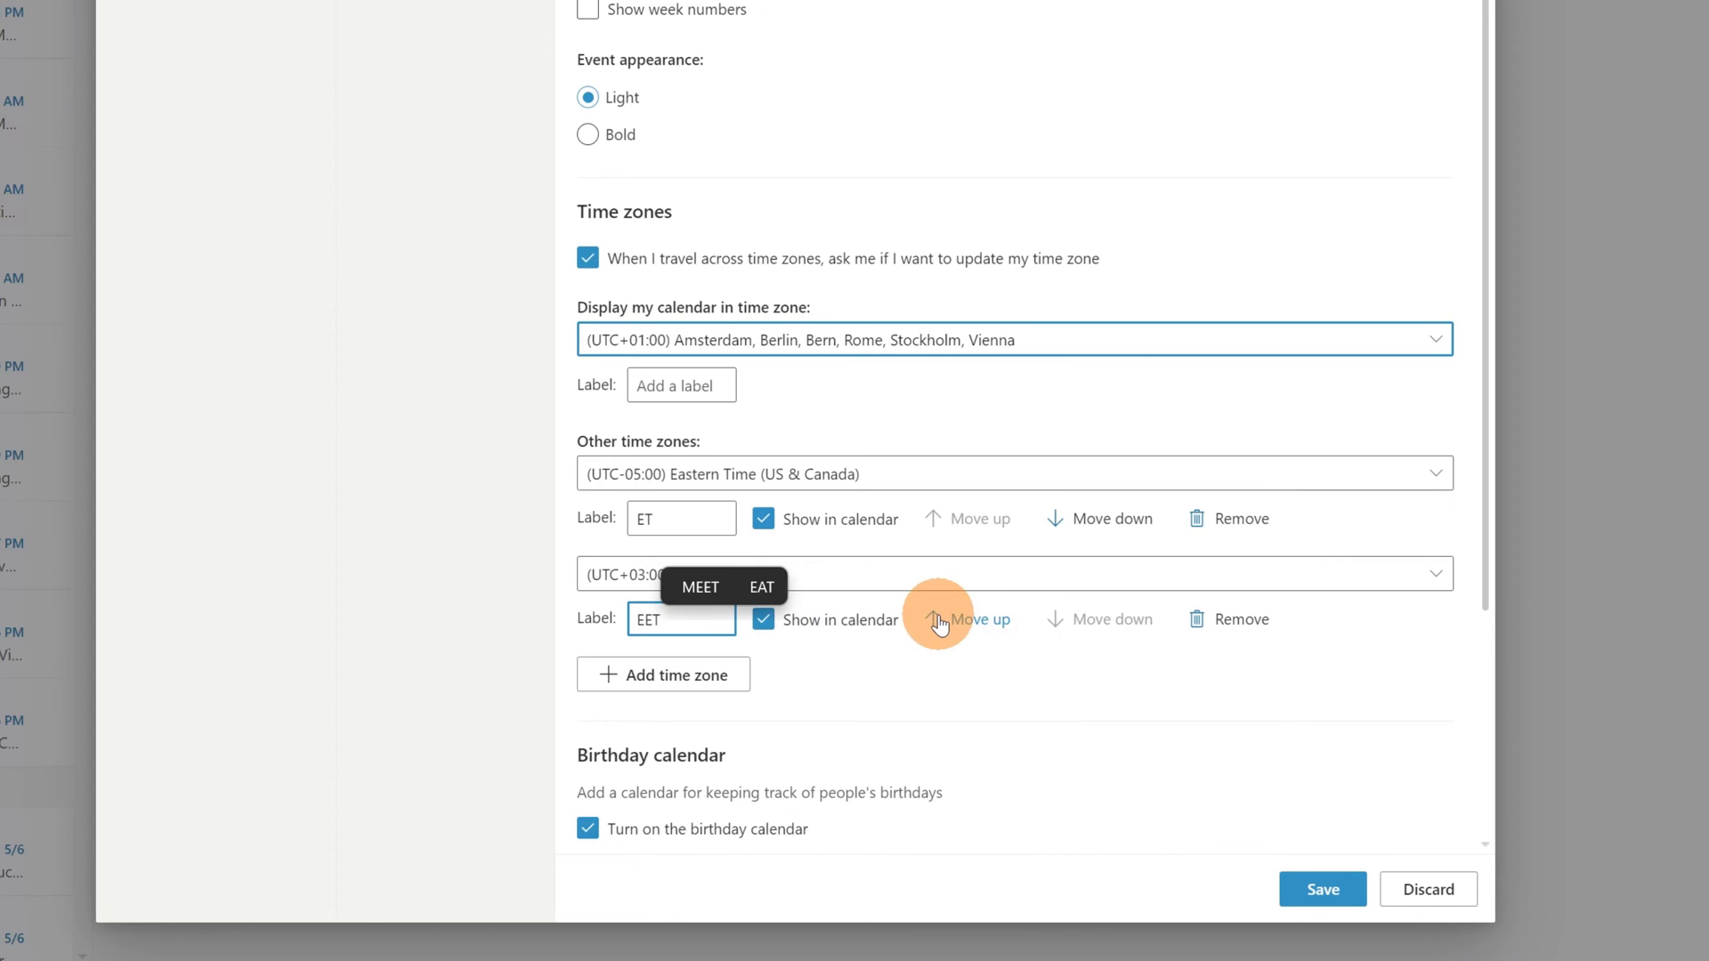
click(767, 626)
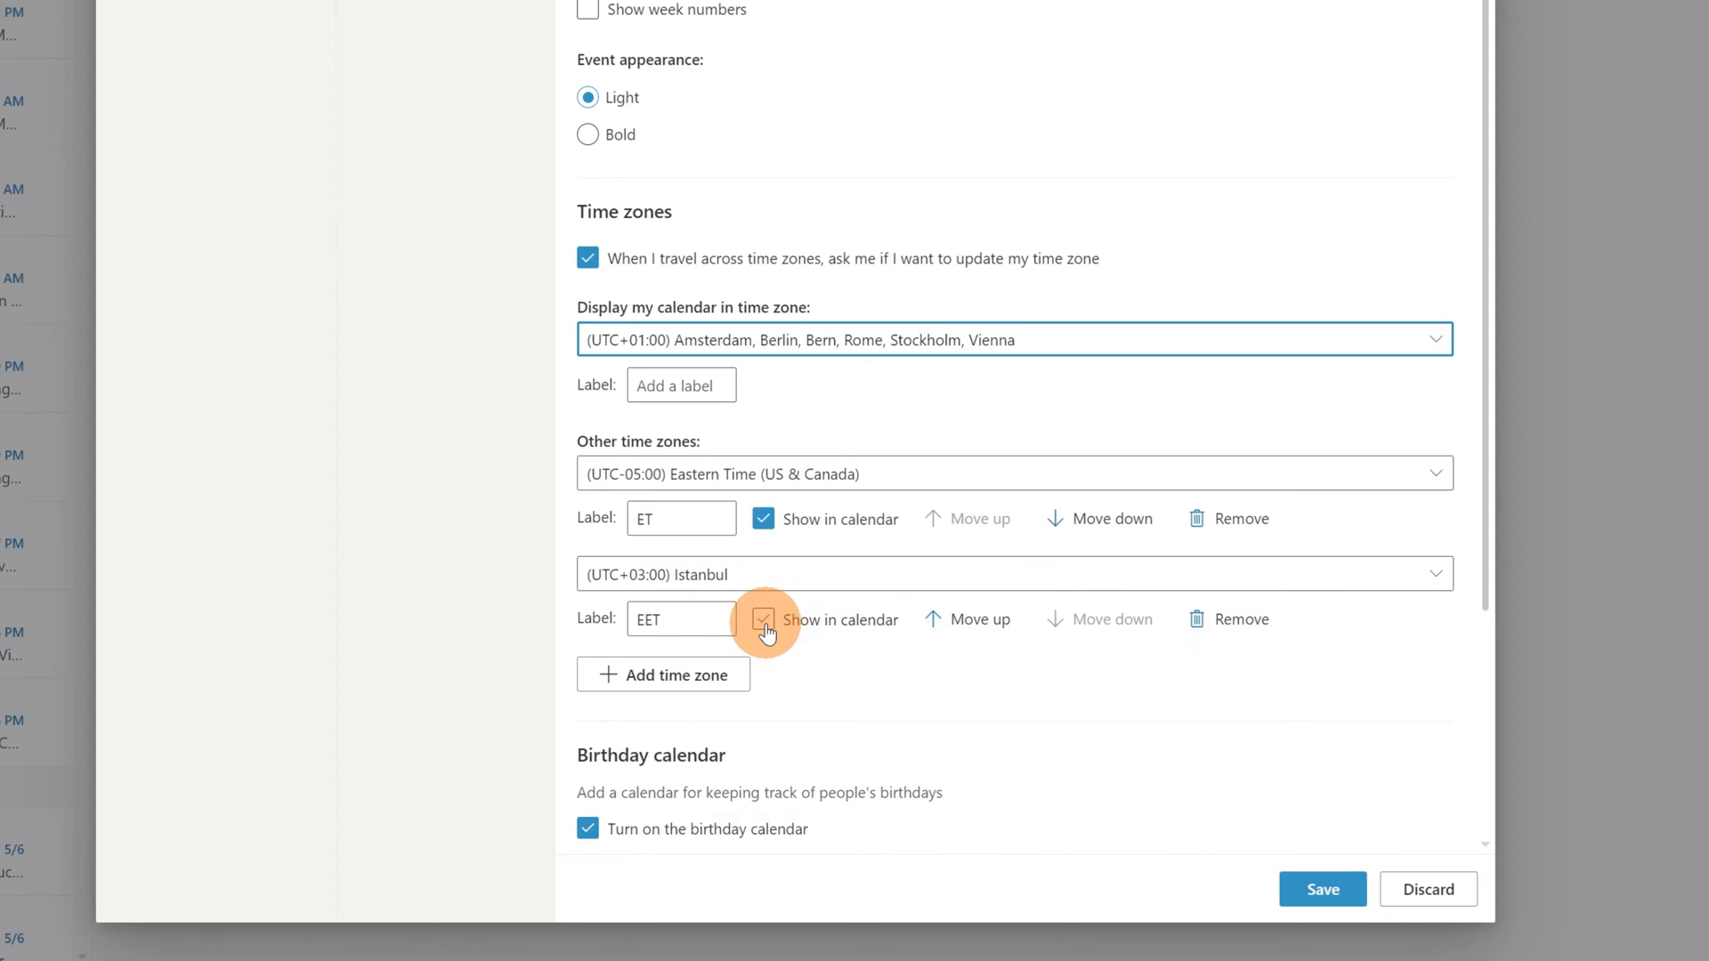
click(765, 629)
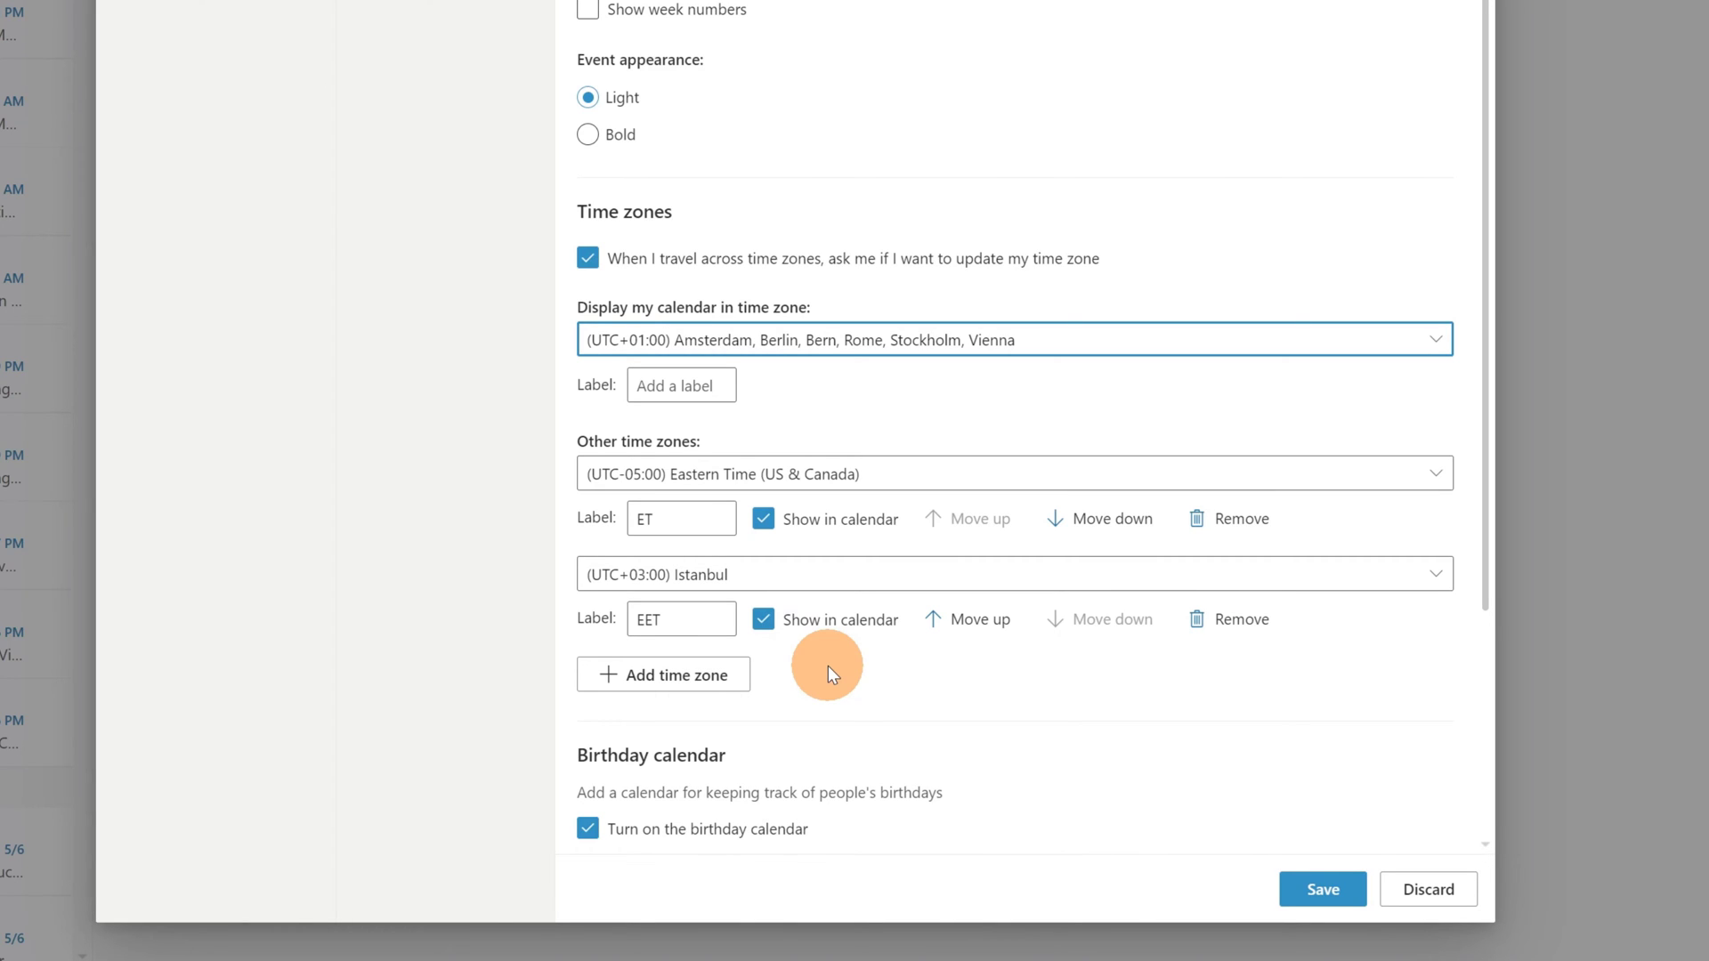
Step: Save the time zone settings and switch the web calendar from Board to Week view
click(1322, 894)
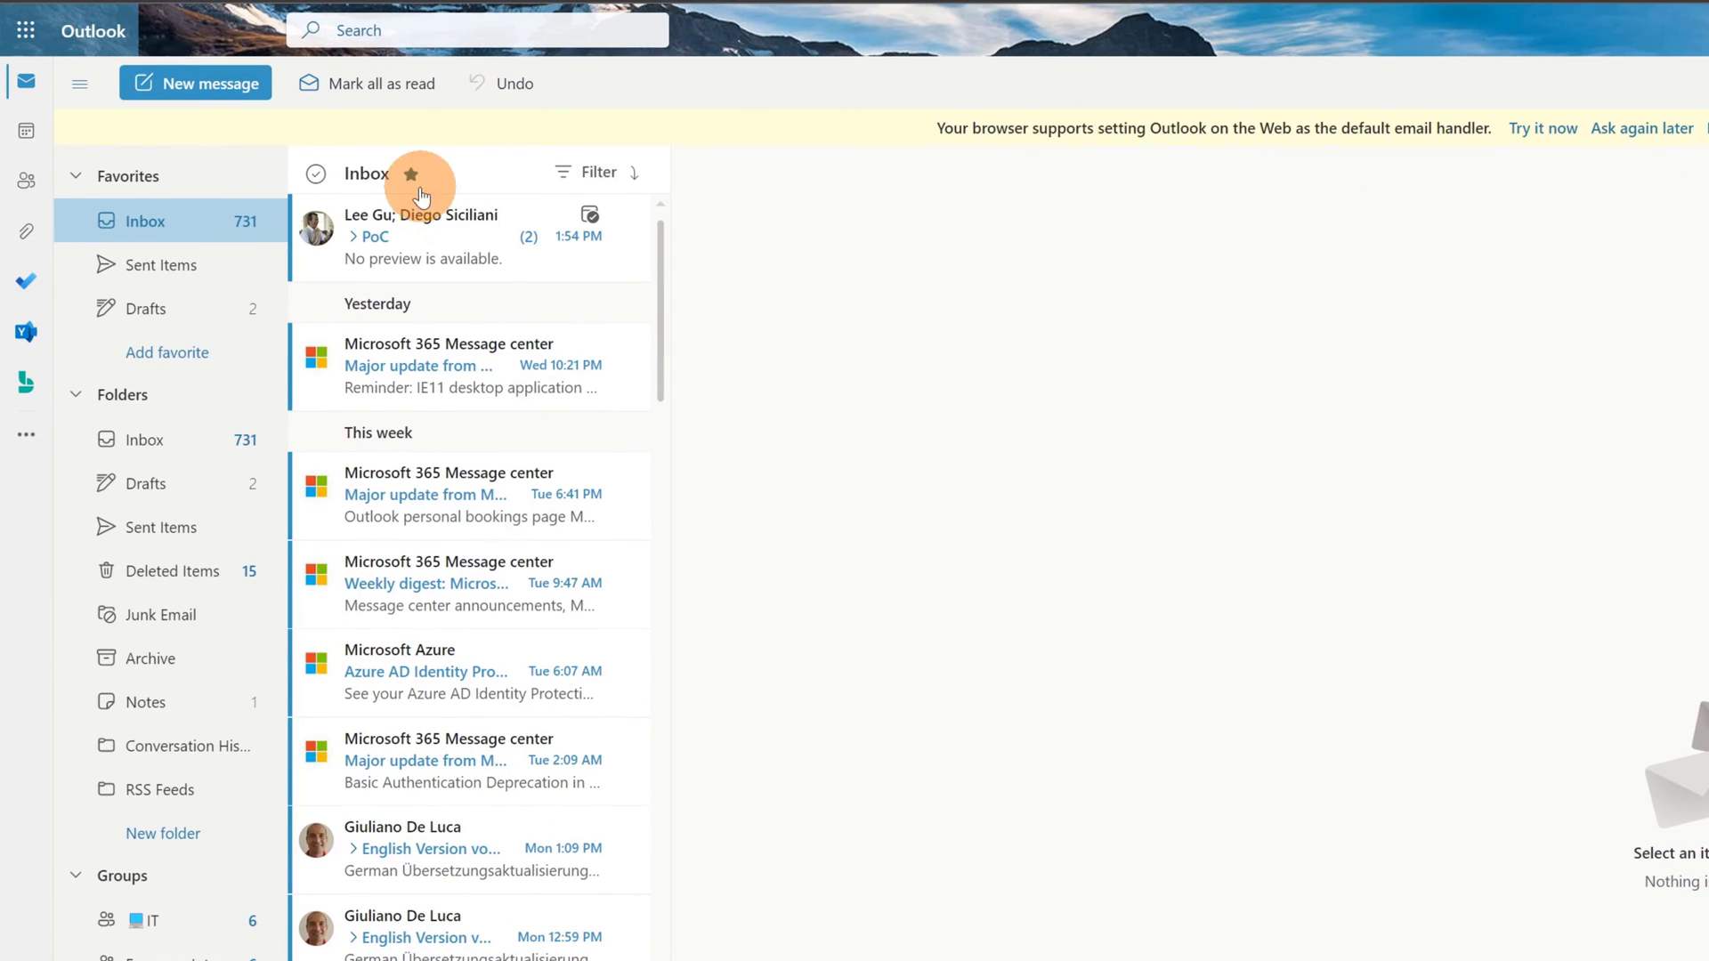
click(59, 138)
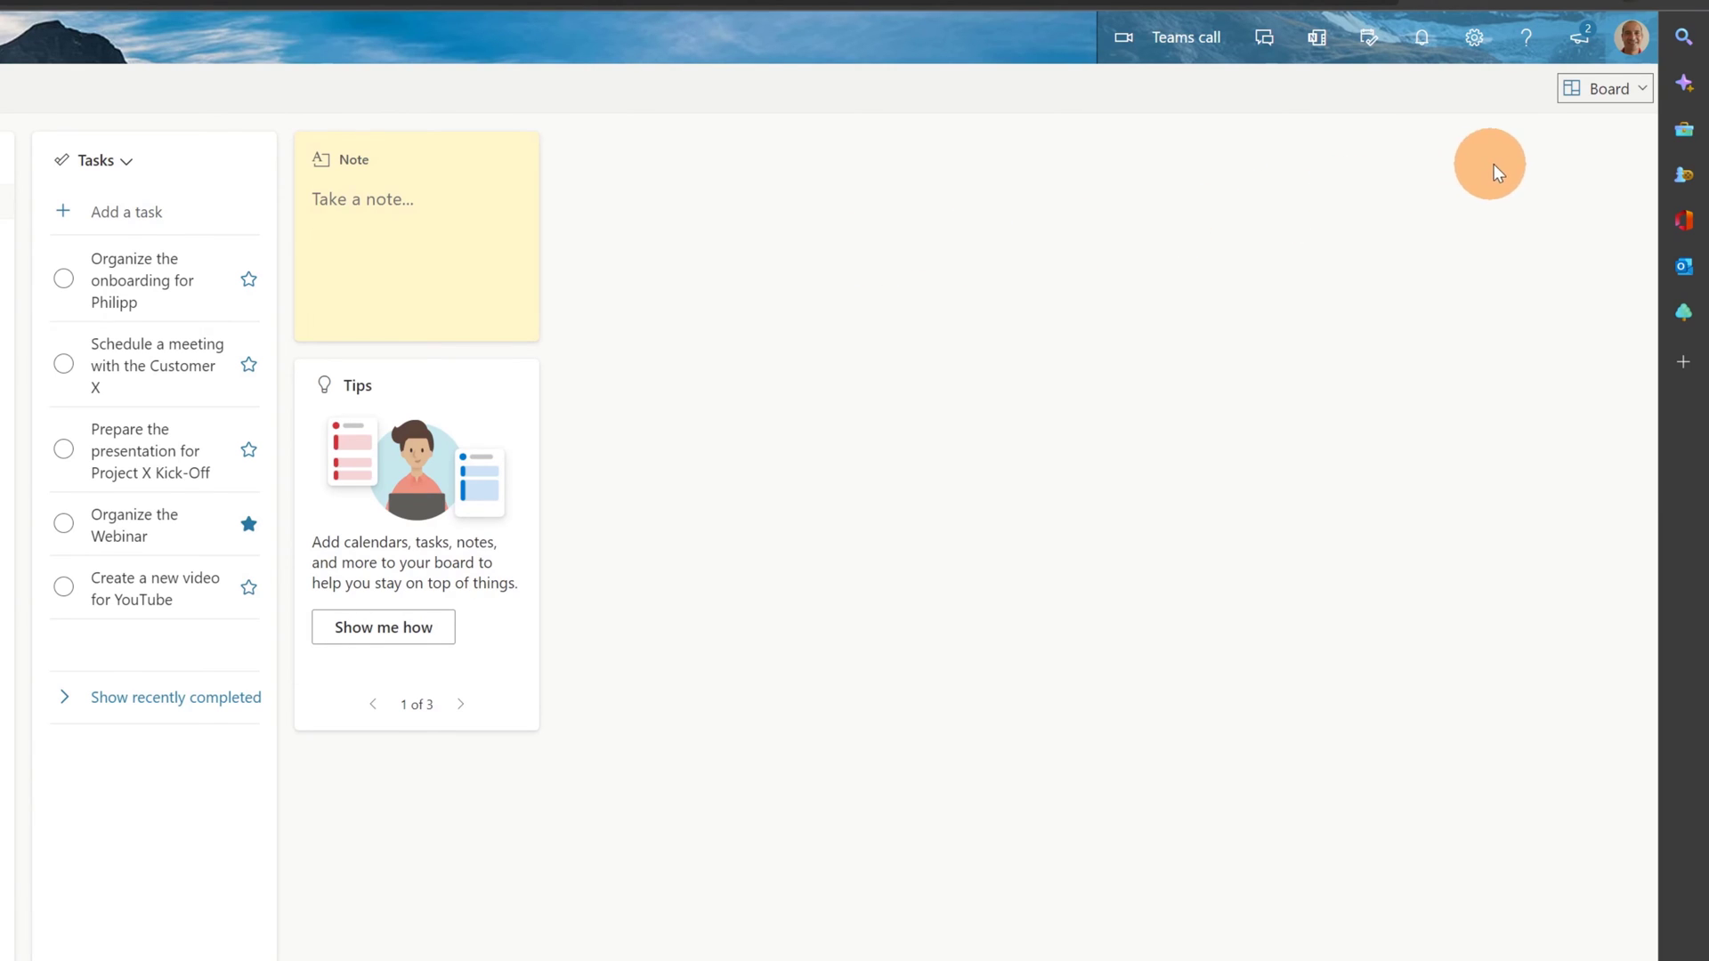
click(1620, 89)
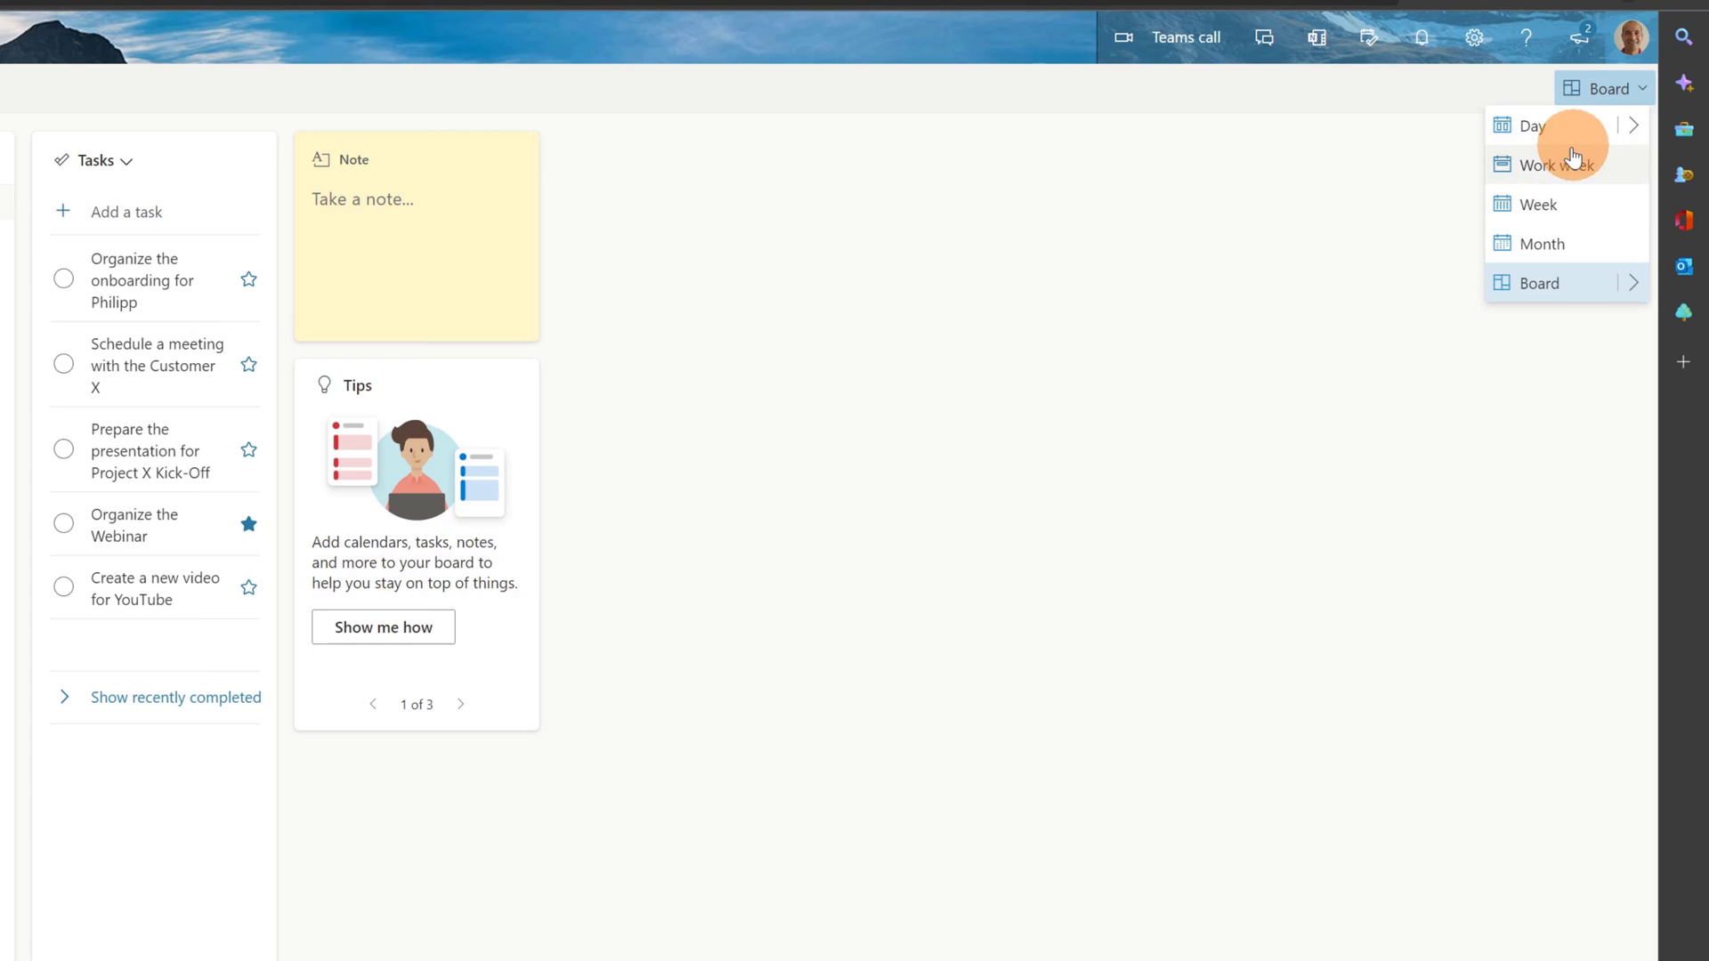
click(1548, 208)
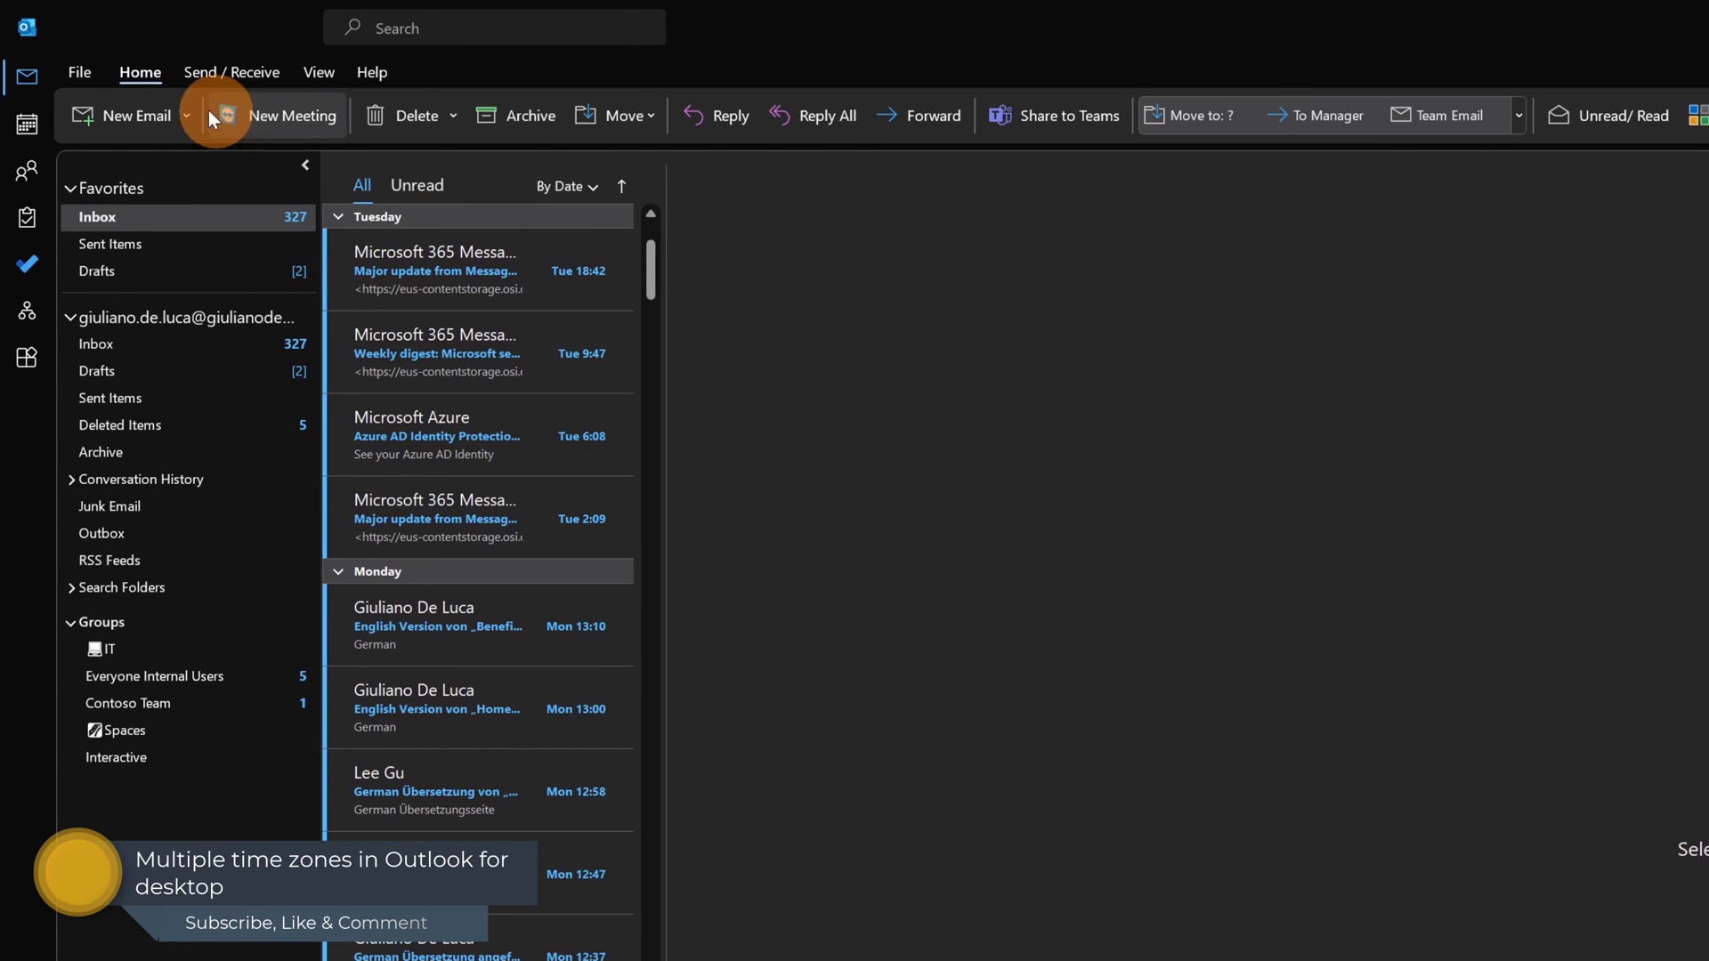
Step: In desktop Options > Calendar, label the (UTC+01:00) Amsterdam, Berlin time zone 'Home'
click(85, 72)
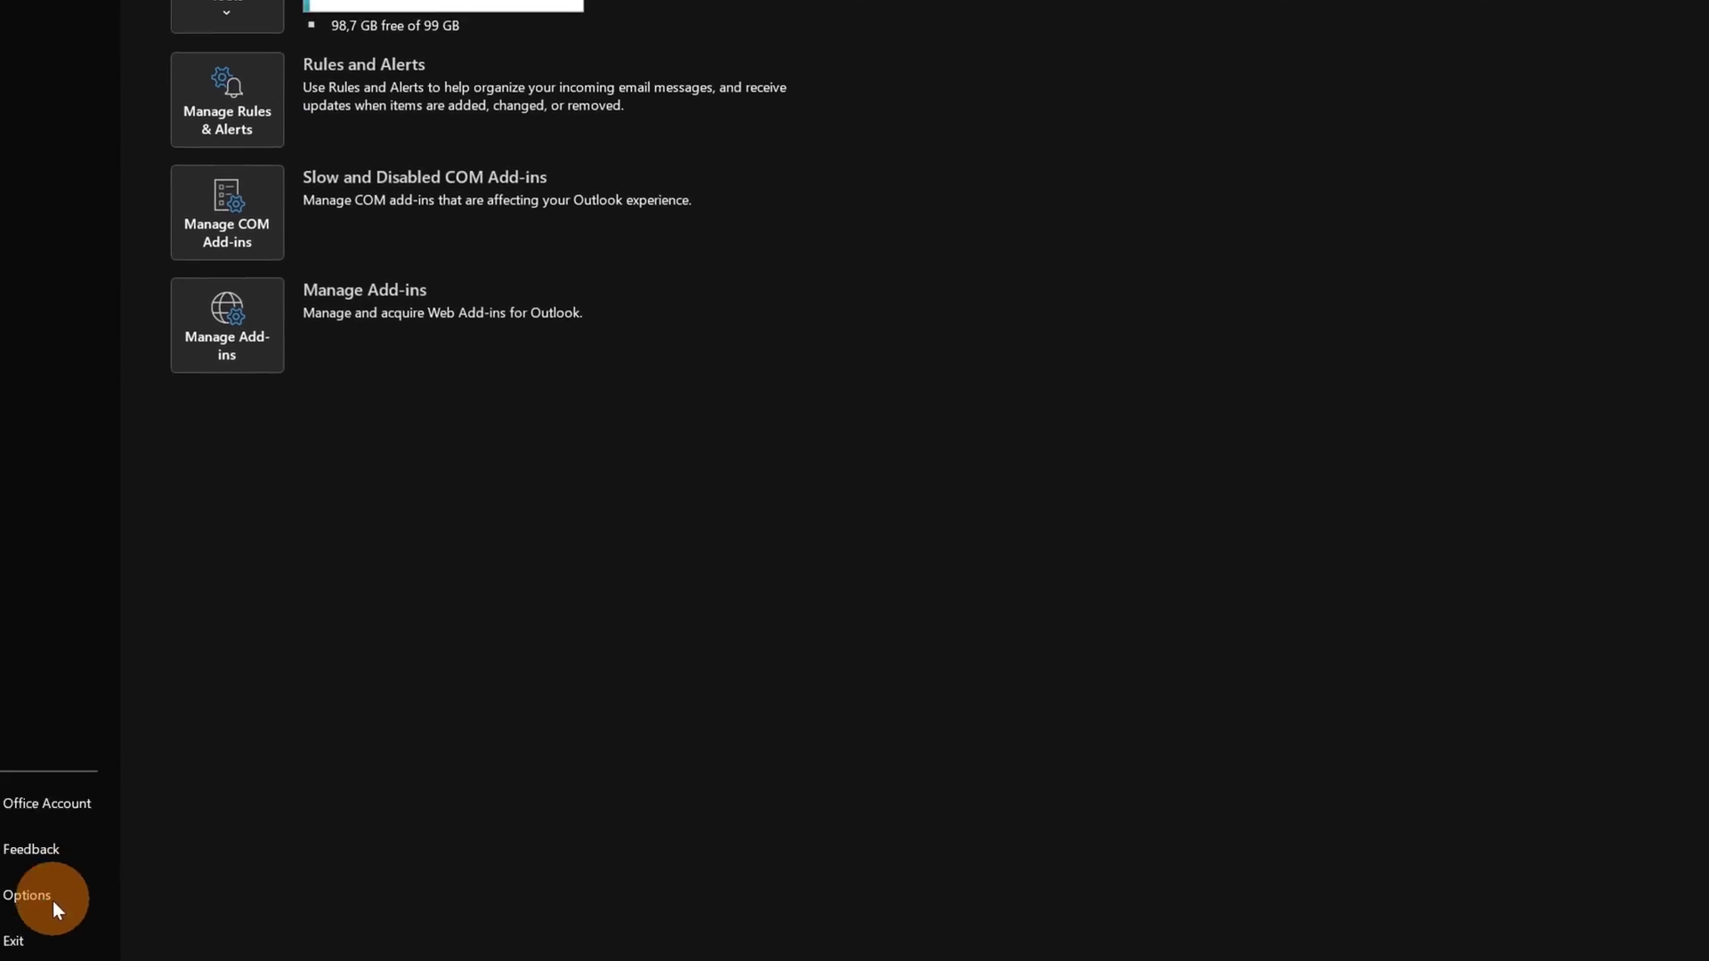
click(80, 867)
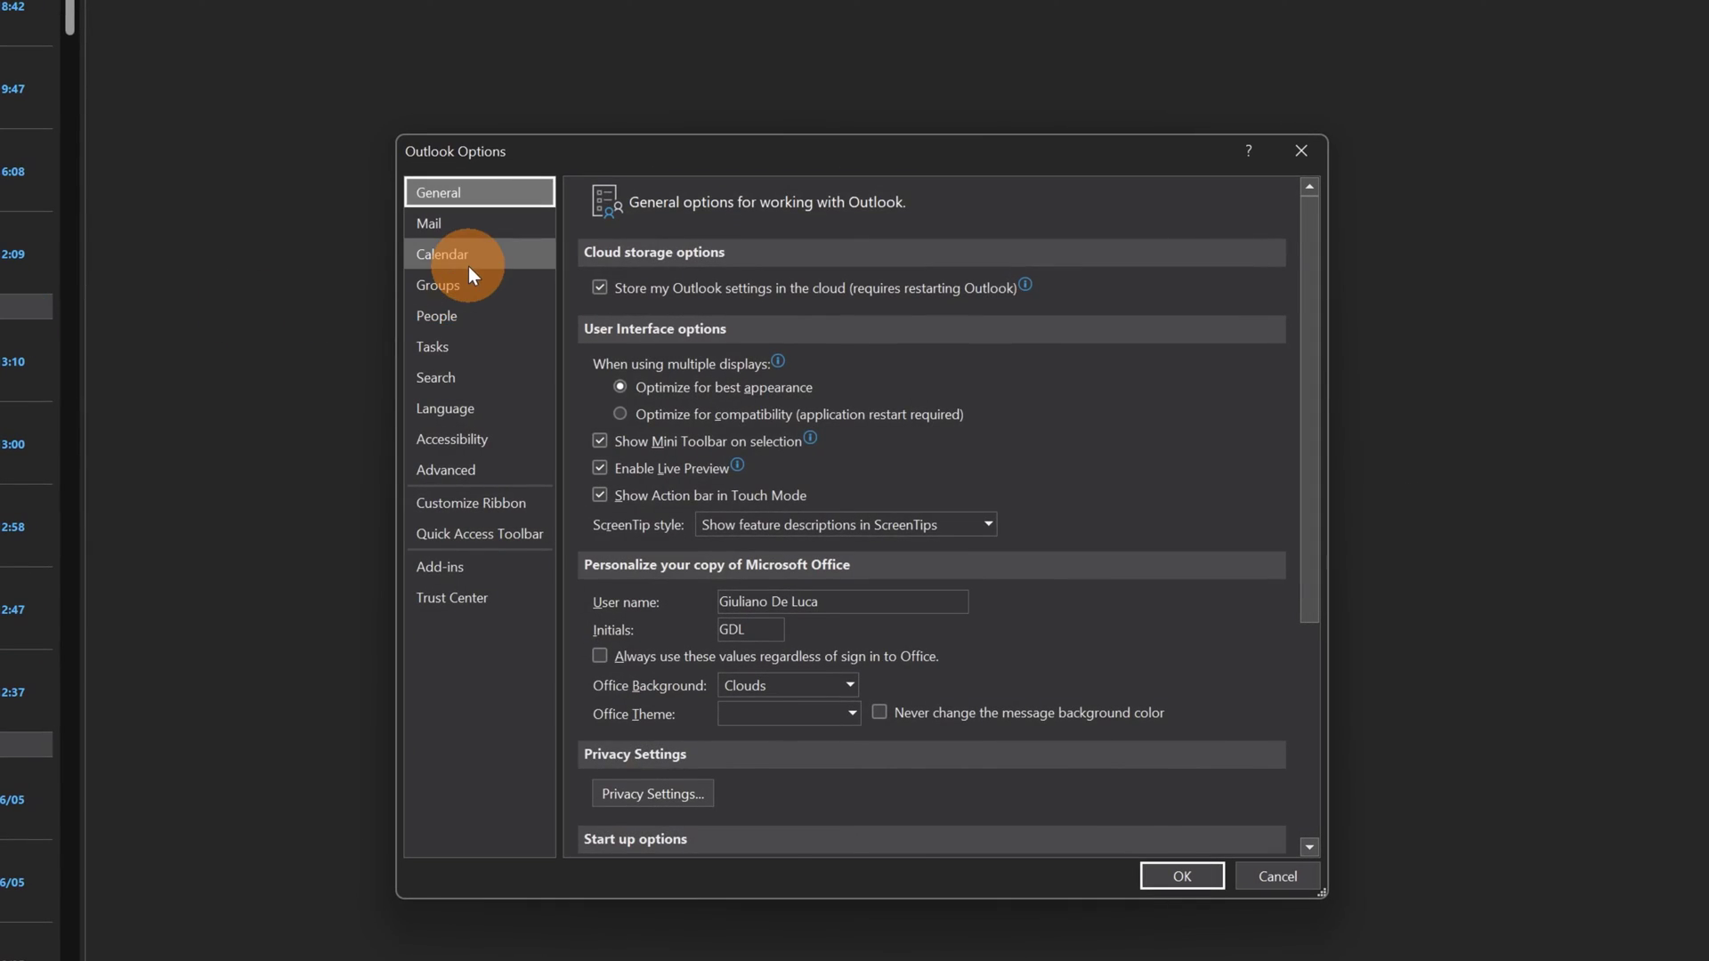
click(467, 260)
scroll(1023, 485, down, 3)
scroll(1071, 494, down, 5)
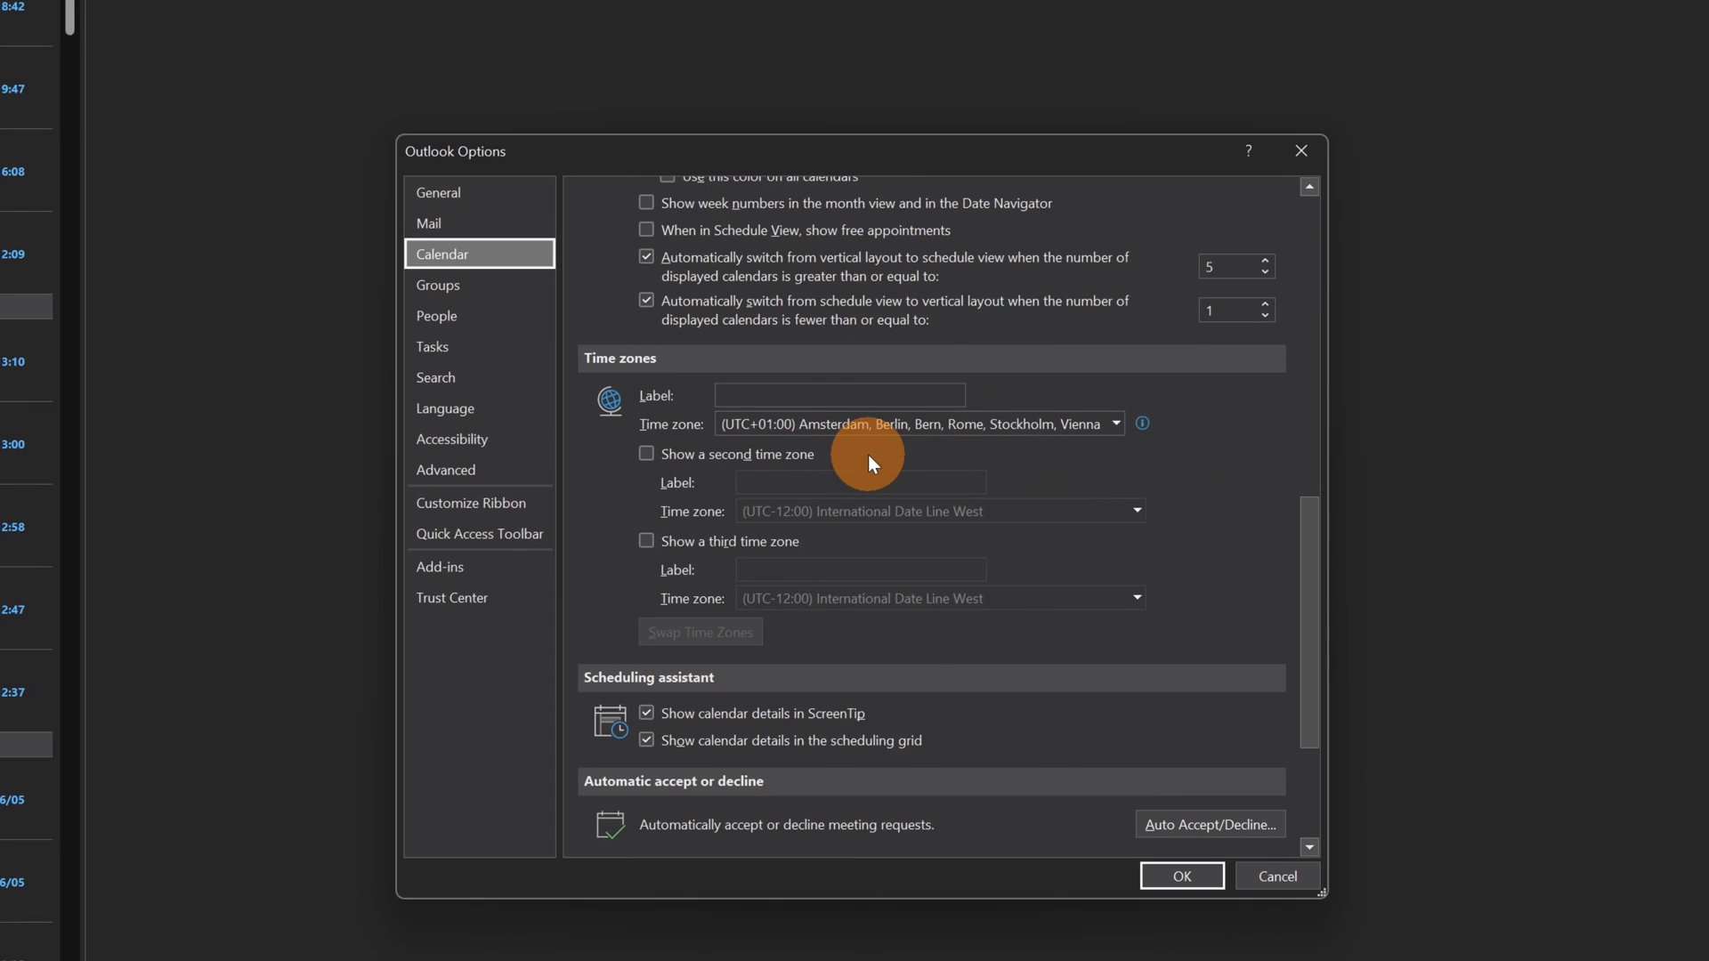
click(832, 395)
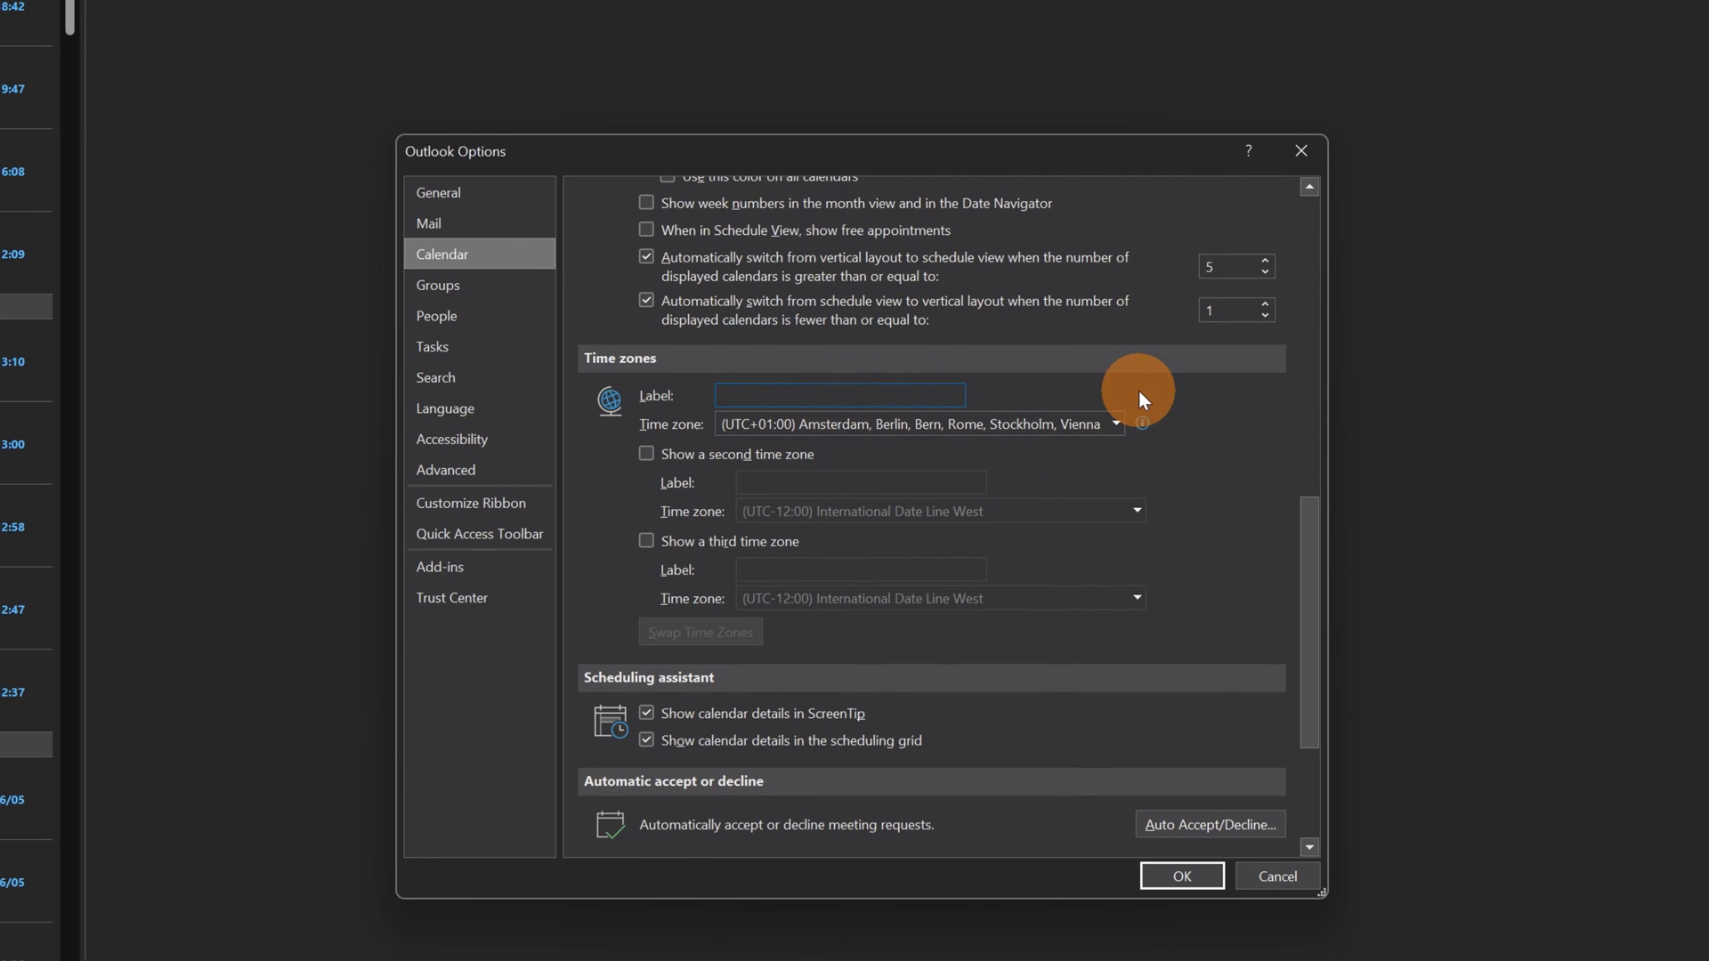
text(Home)
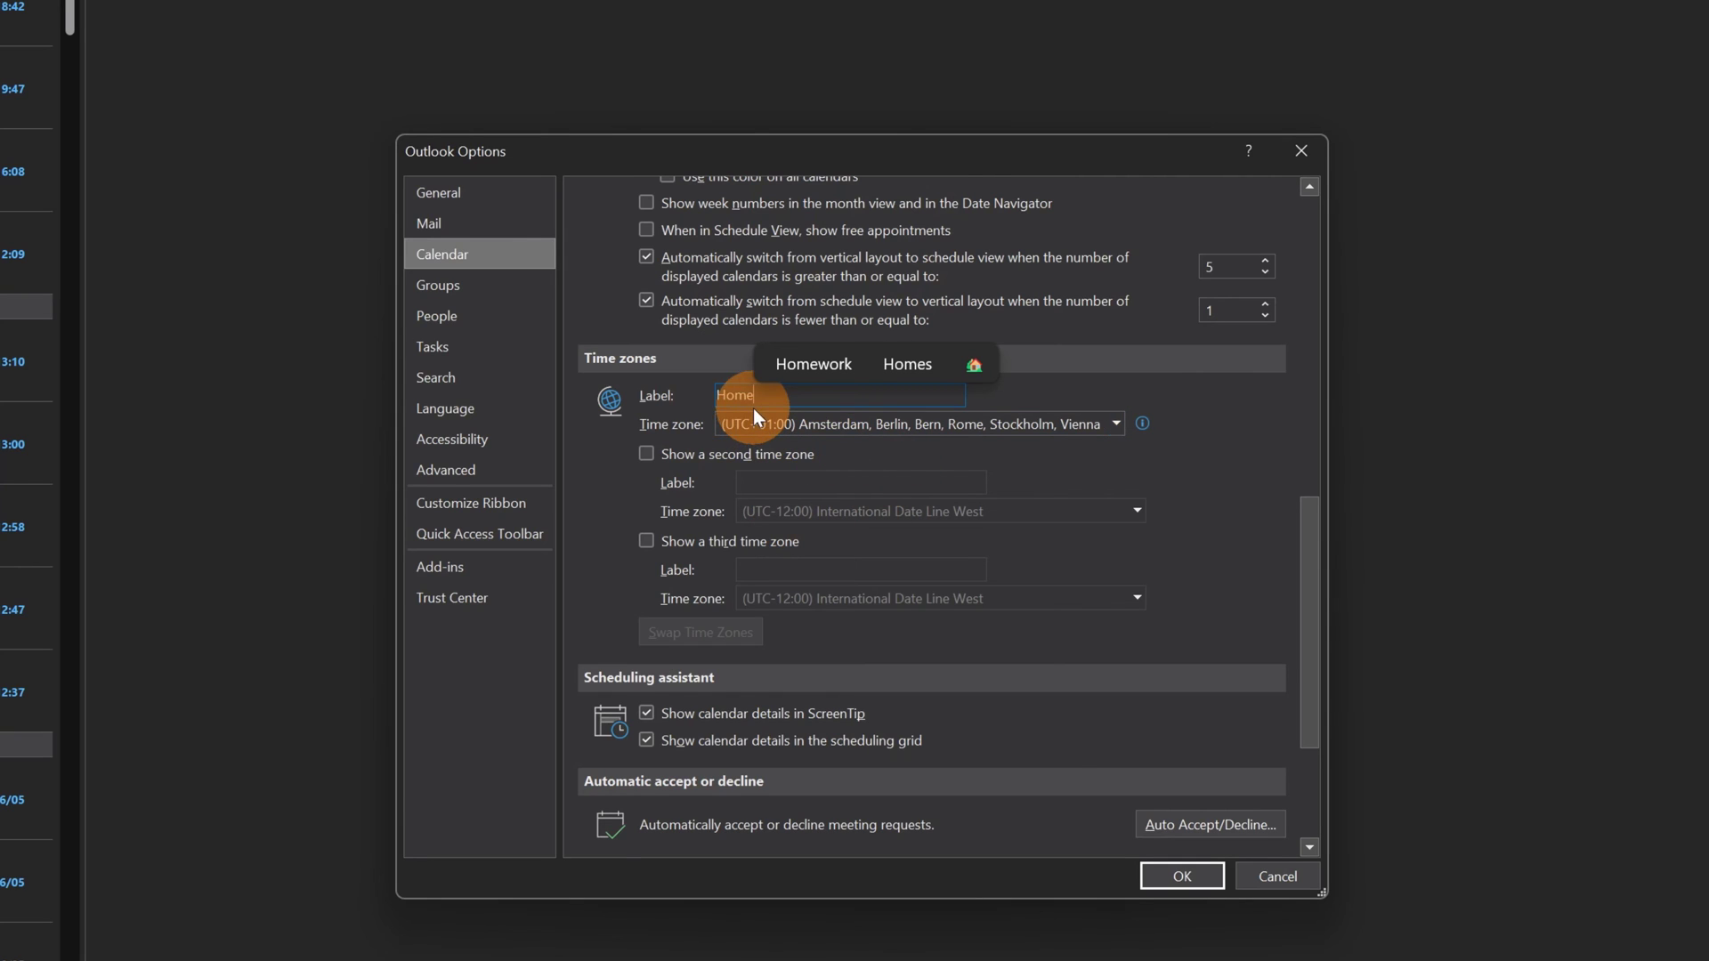
Step: Turn on a second time zone labelled 'ET' set to (UTC-05:00) Eastern Time (US & Canada)
click(722, 466)
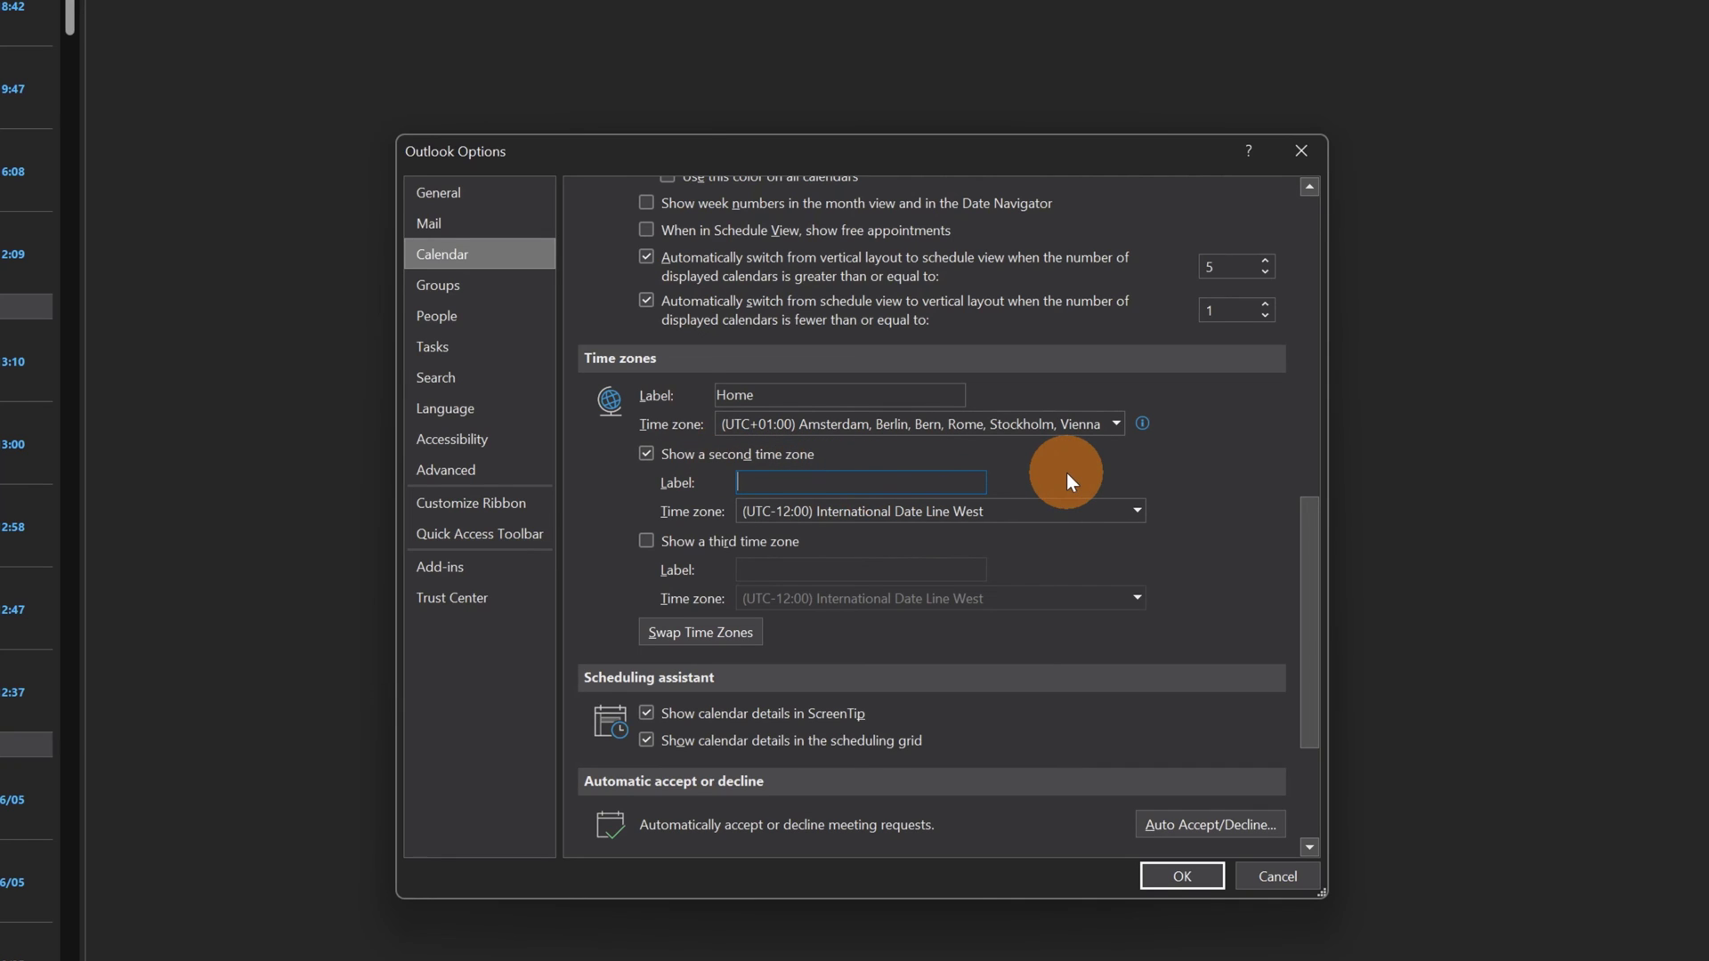
text(N)
key(BackSpace)
text(E)
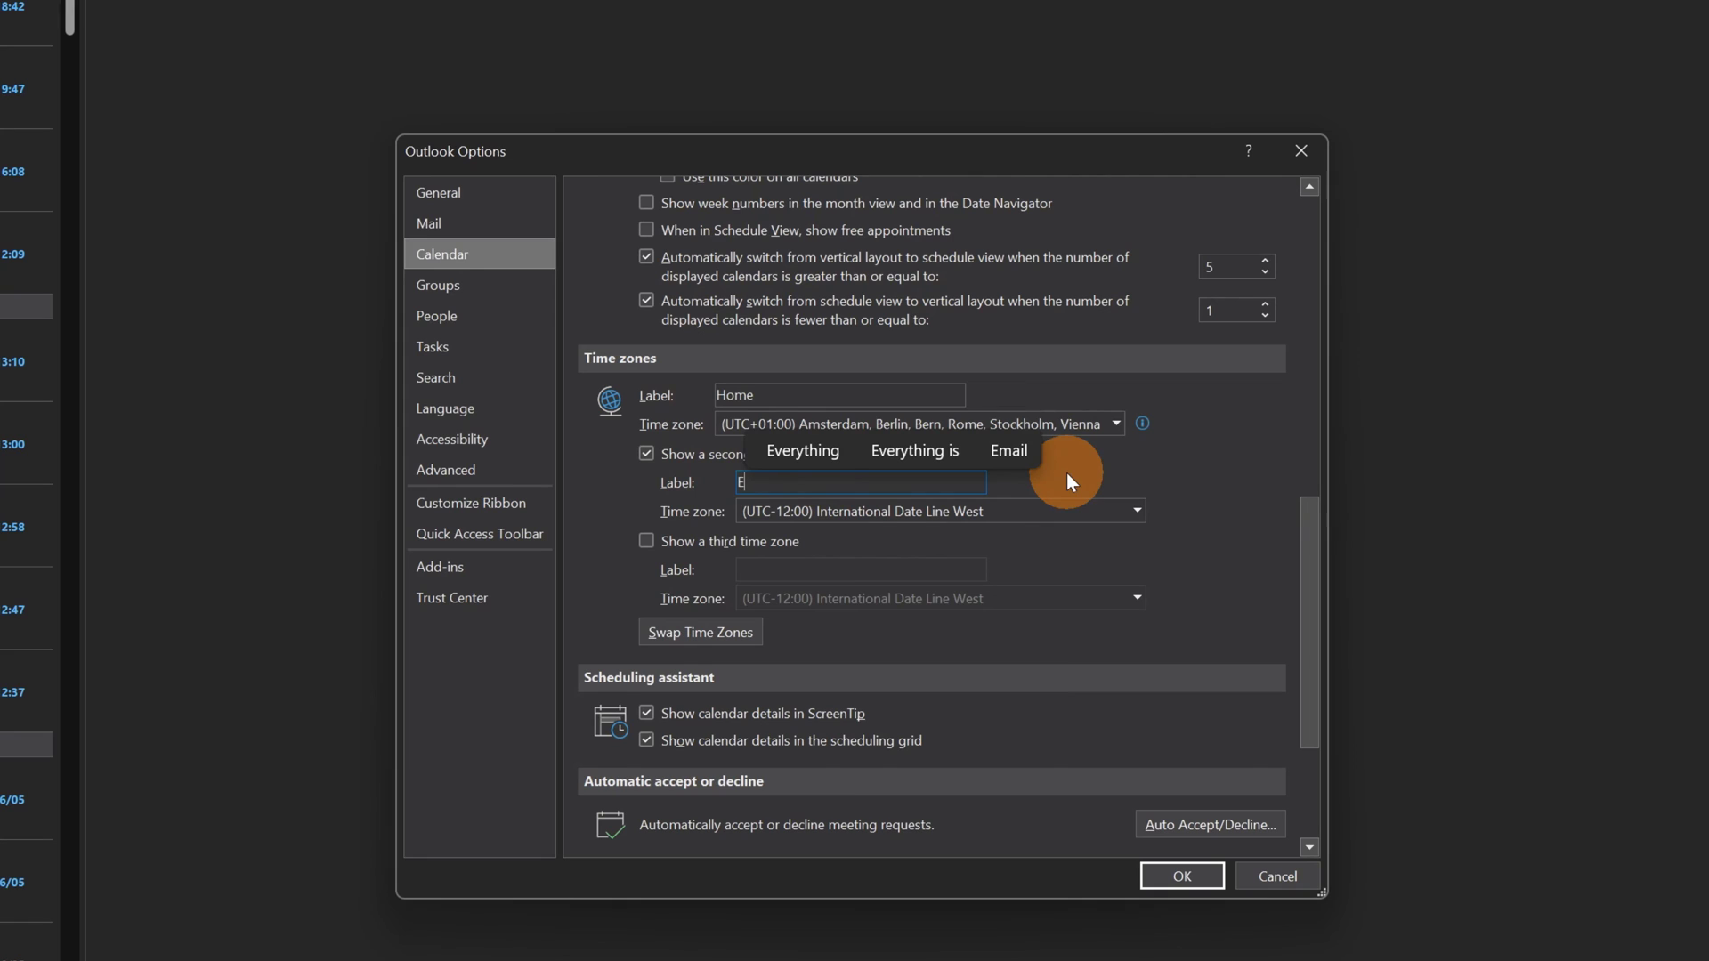
text(T)
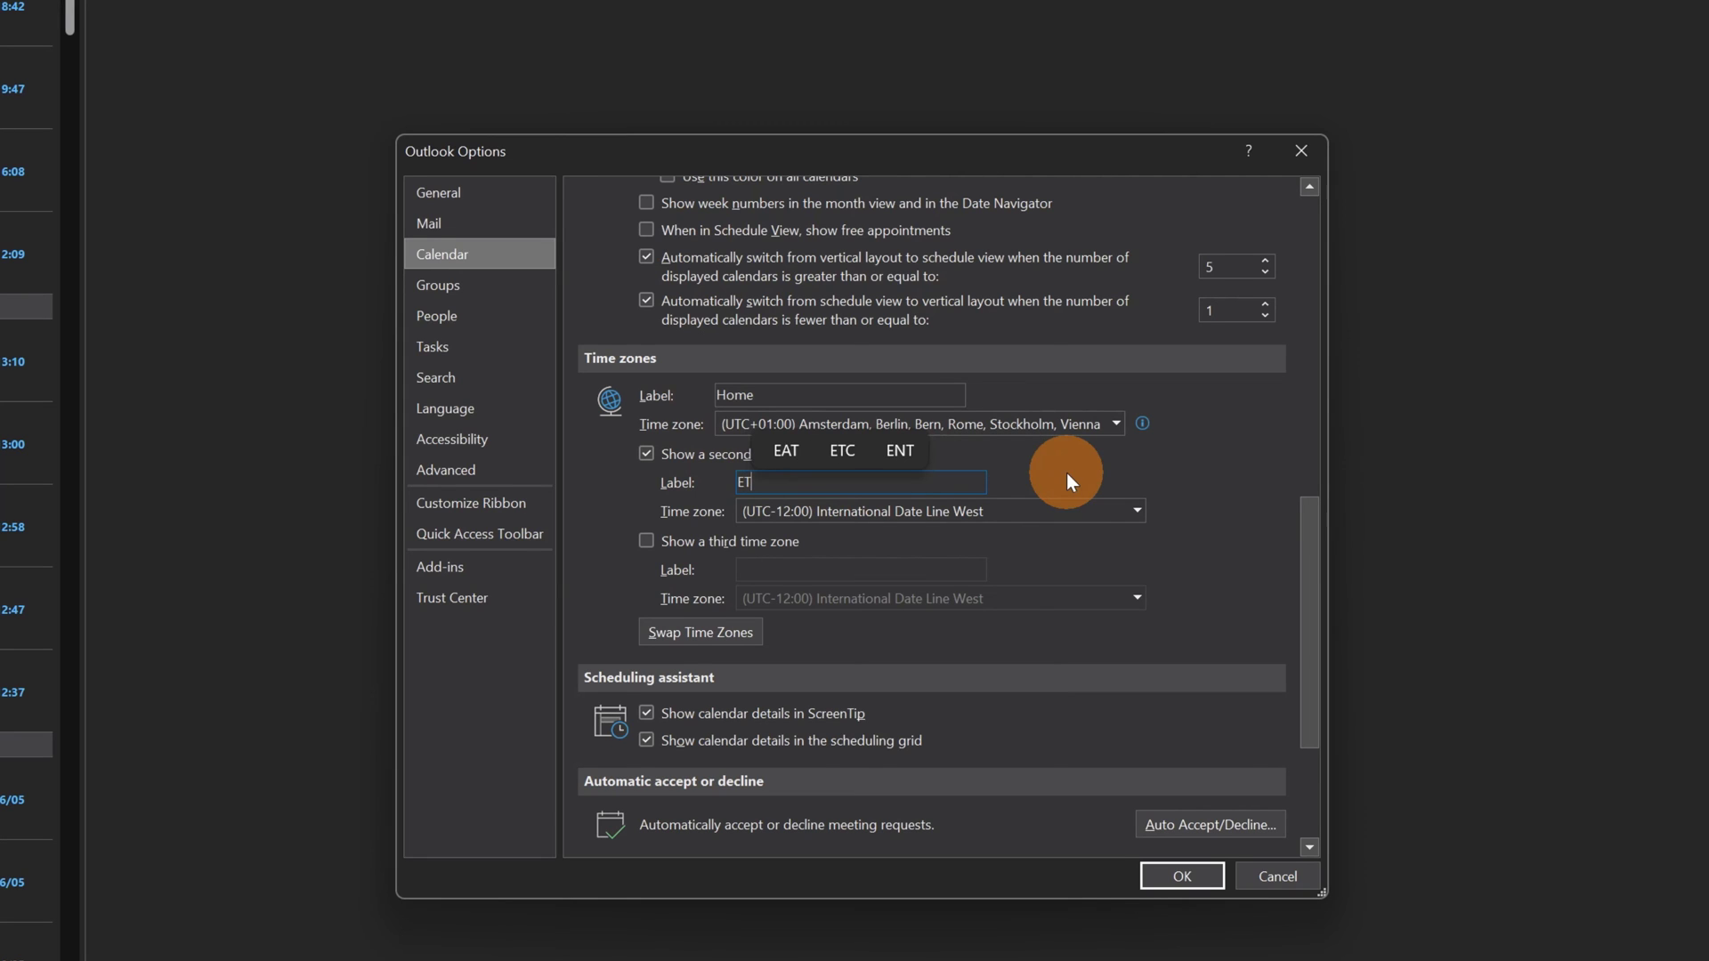
click(749, 549)
click(1001, 516)
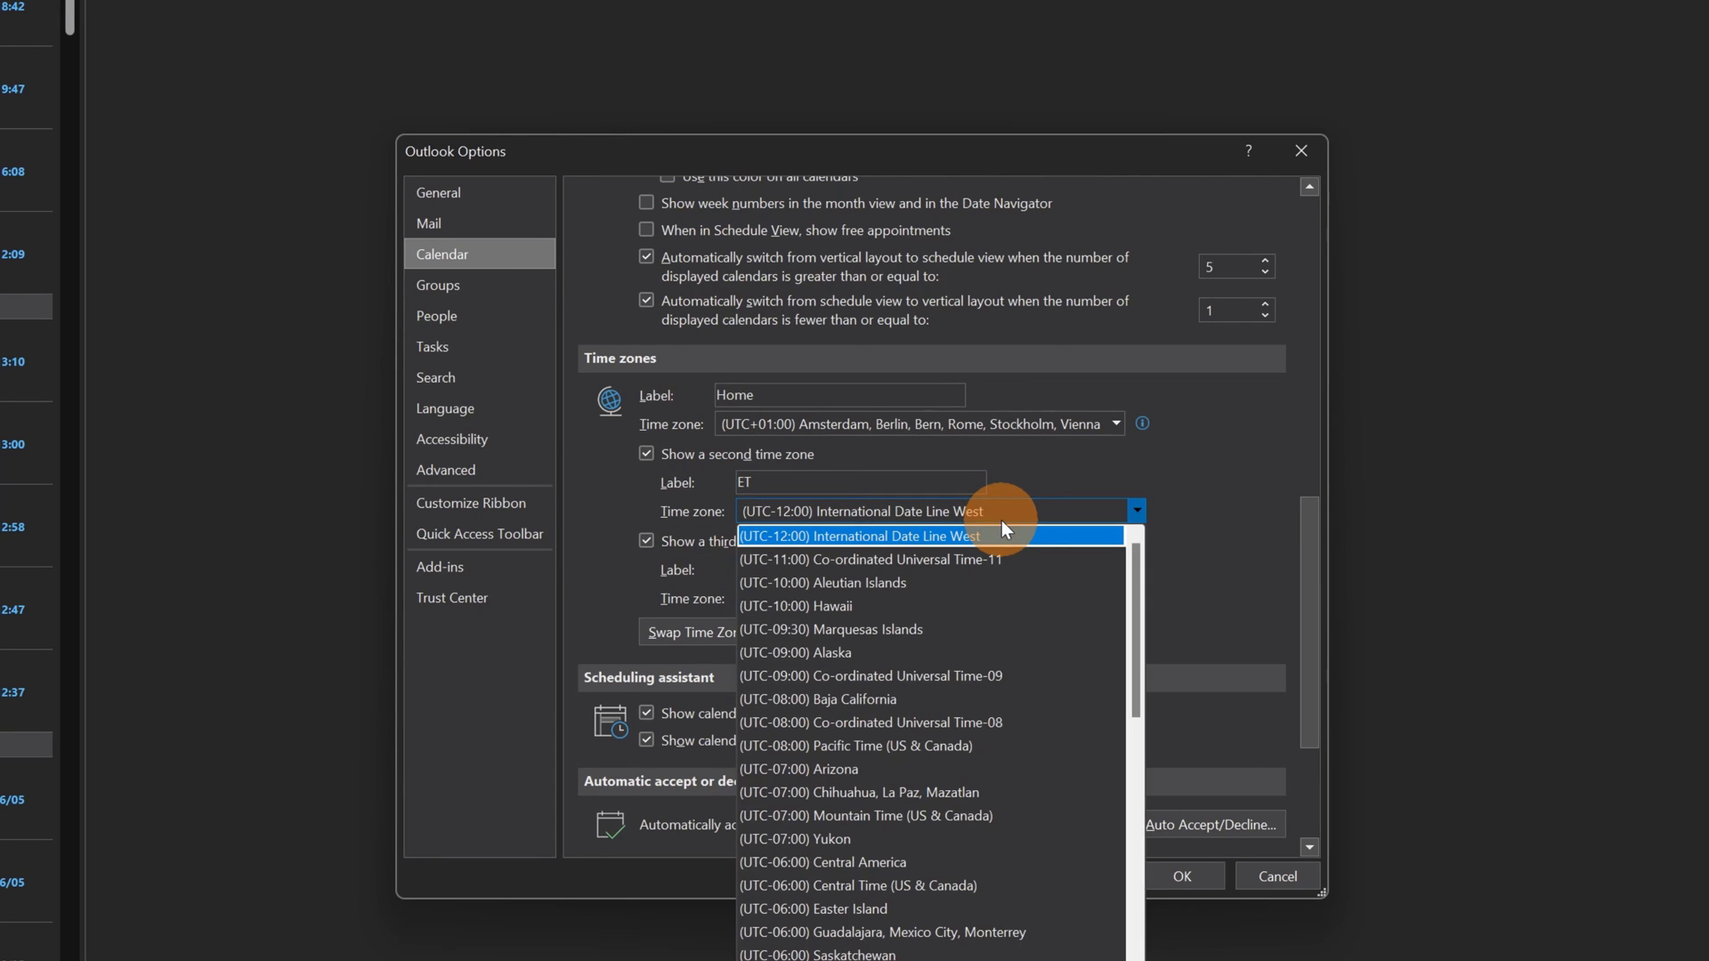
scroll(996, 659, down, 5)
click(997, 658)
Step: Label the third time zone 'EET' and set it to (UTC+03:00) Istanbul
click(775, 572)
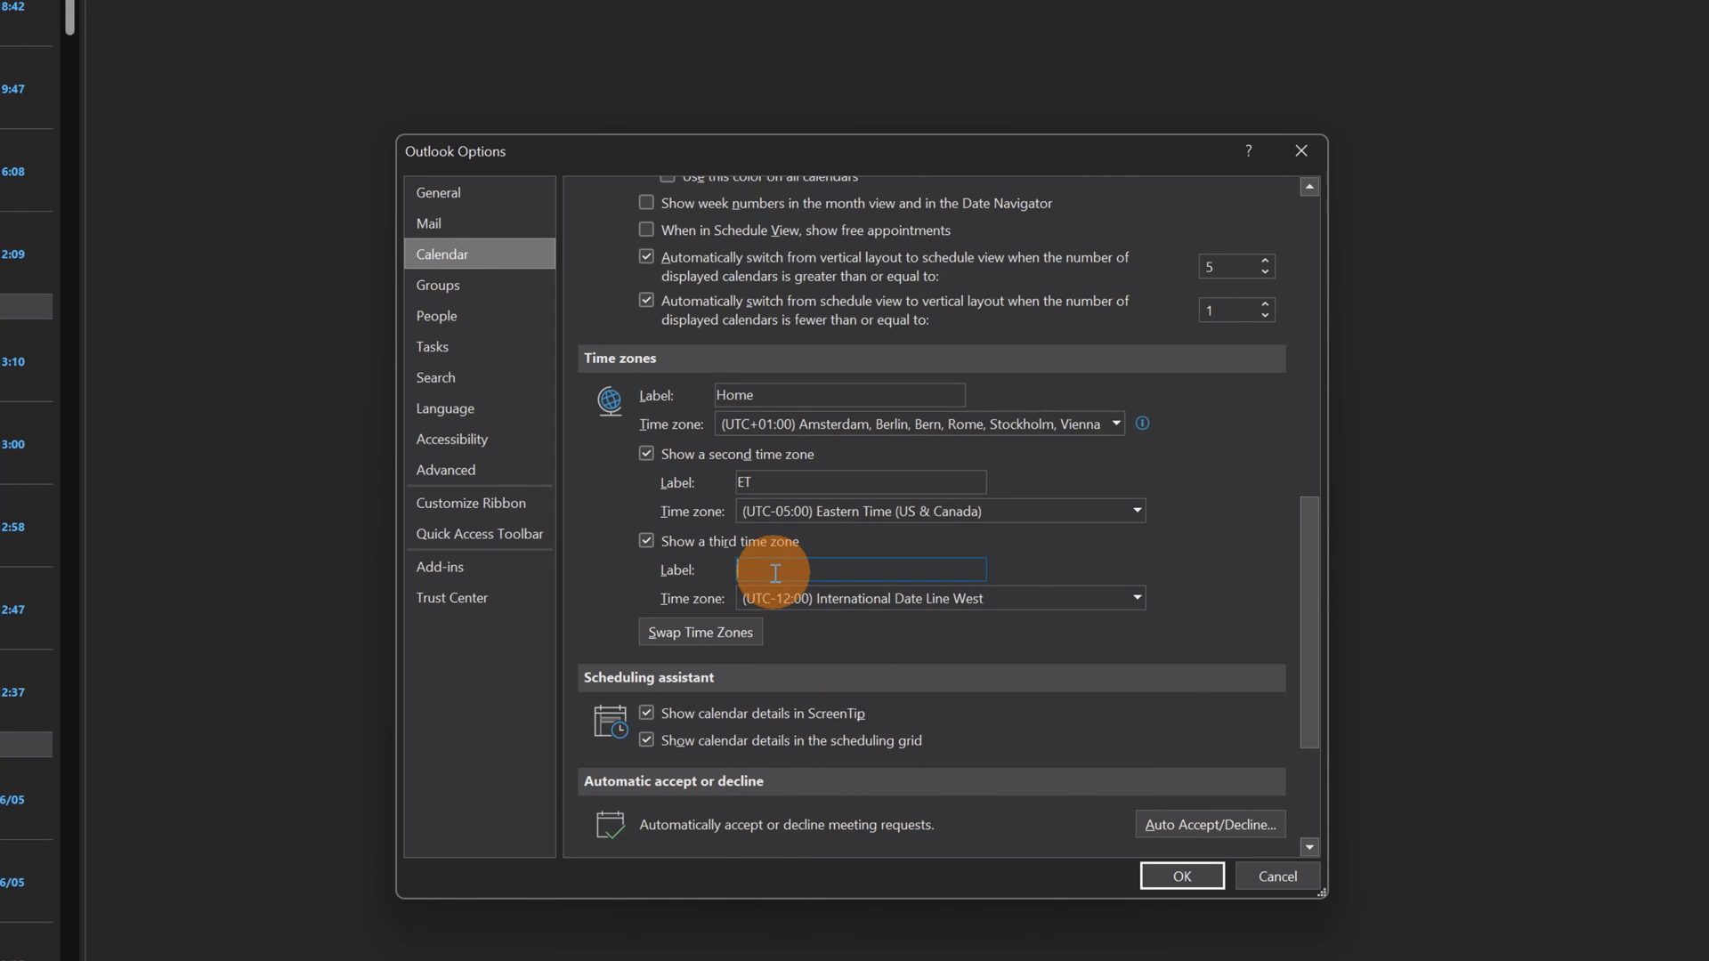
text(EE)
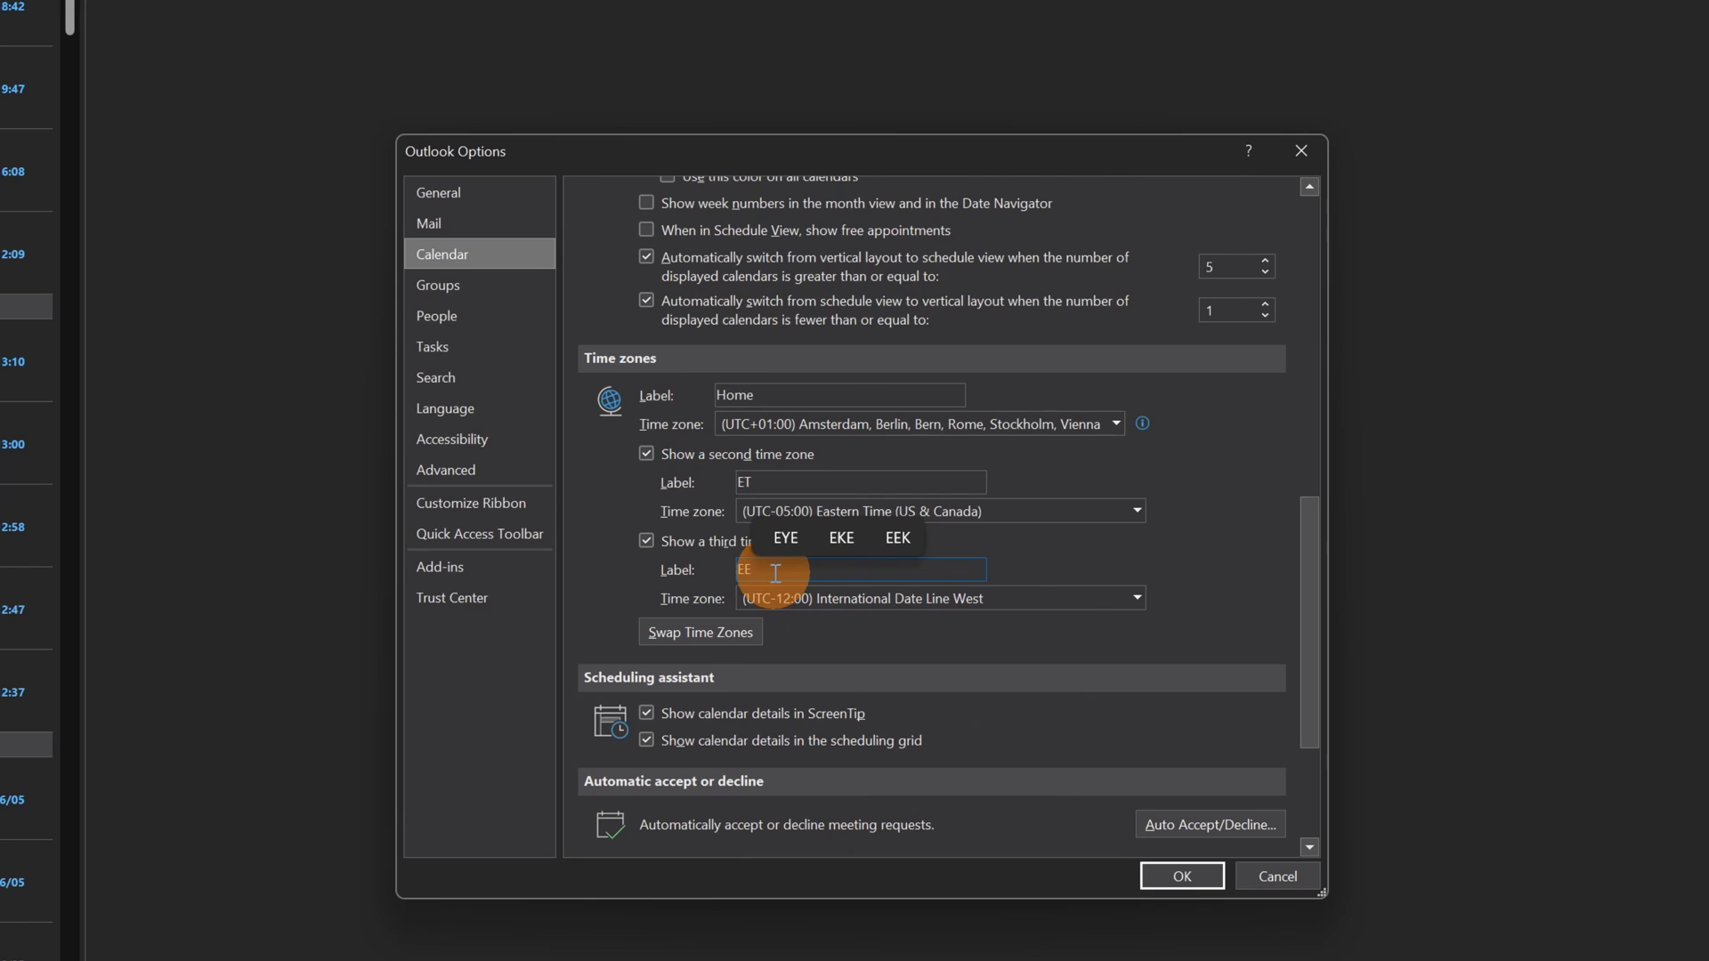
text(T)
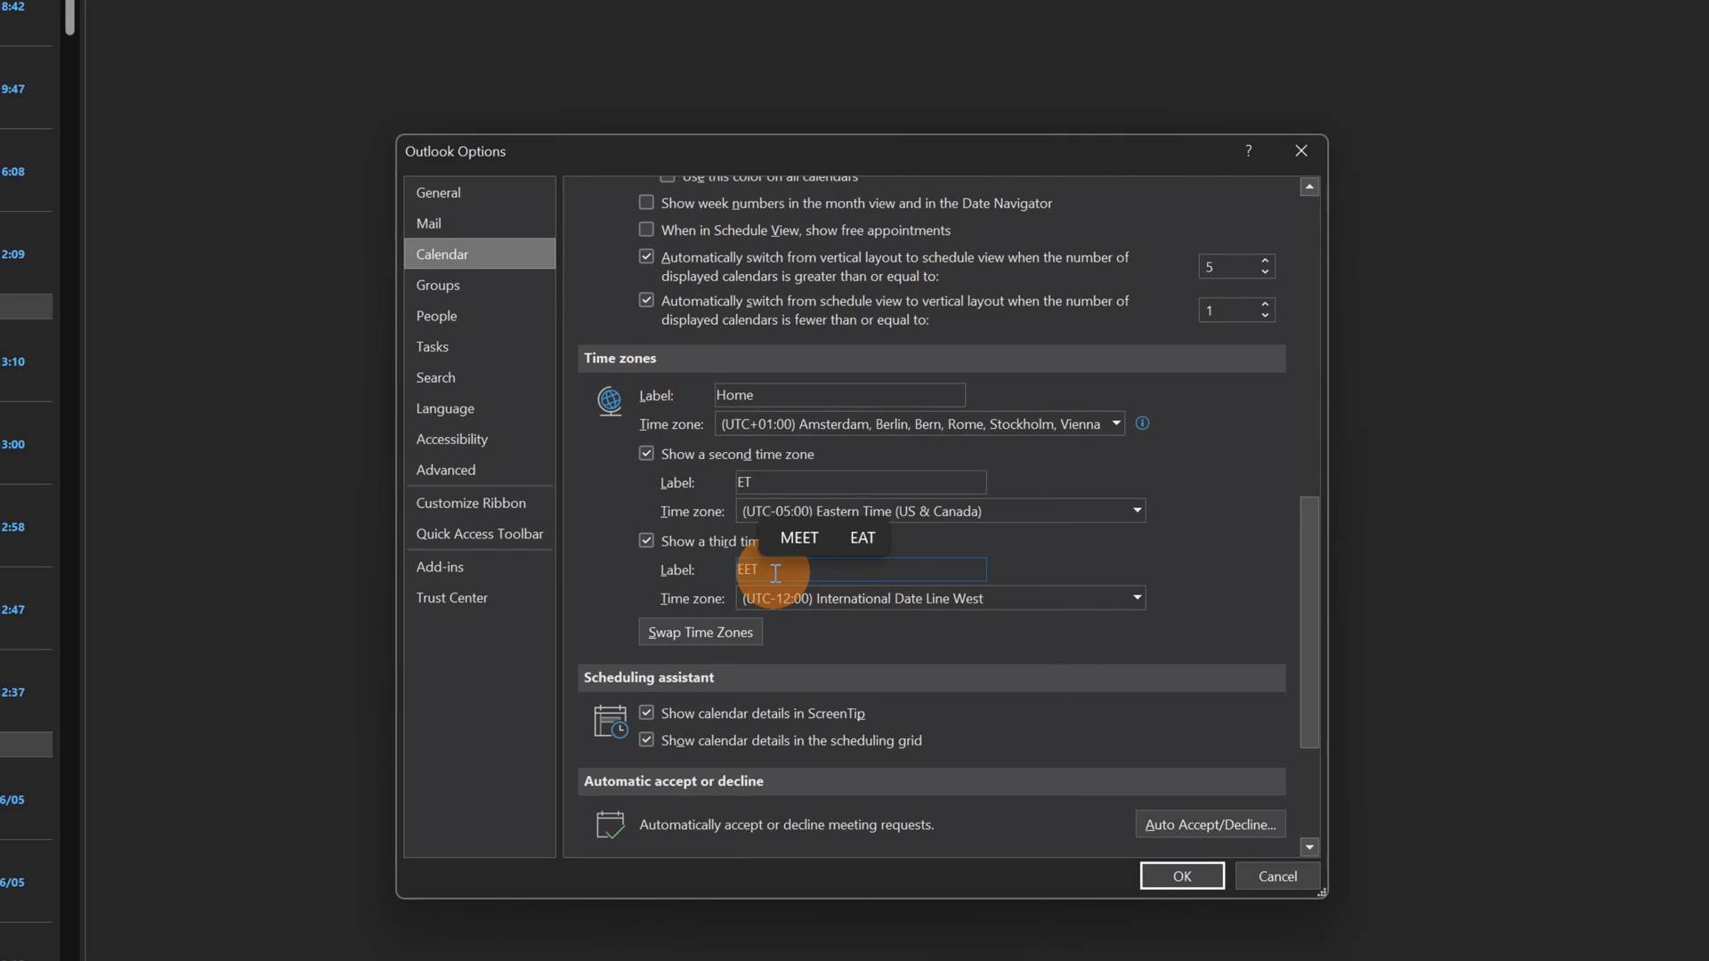
click(1089, 602)
click(1089, 601)
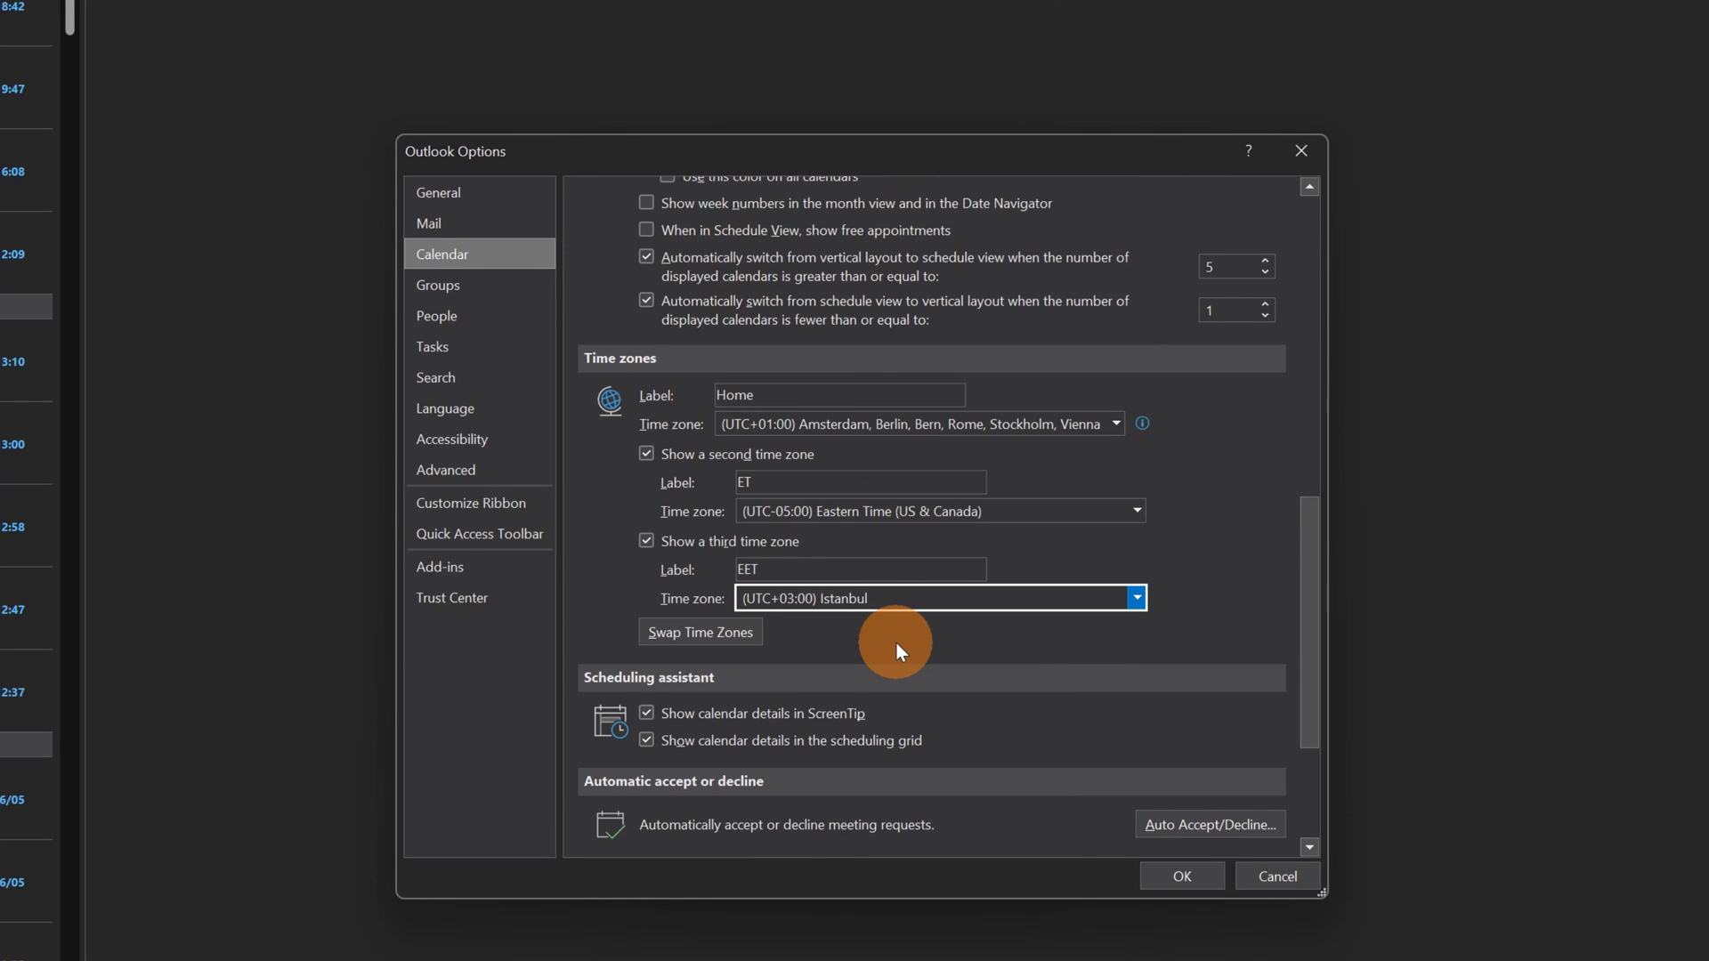
Step: Apply the time zones and show the desktop calendar in Week view, Thursday 12 to Sunday 15
click(1159, 881)
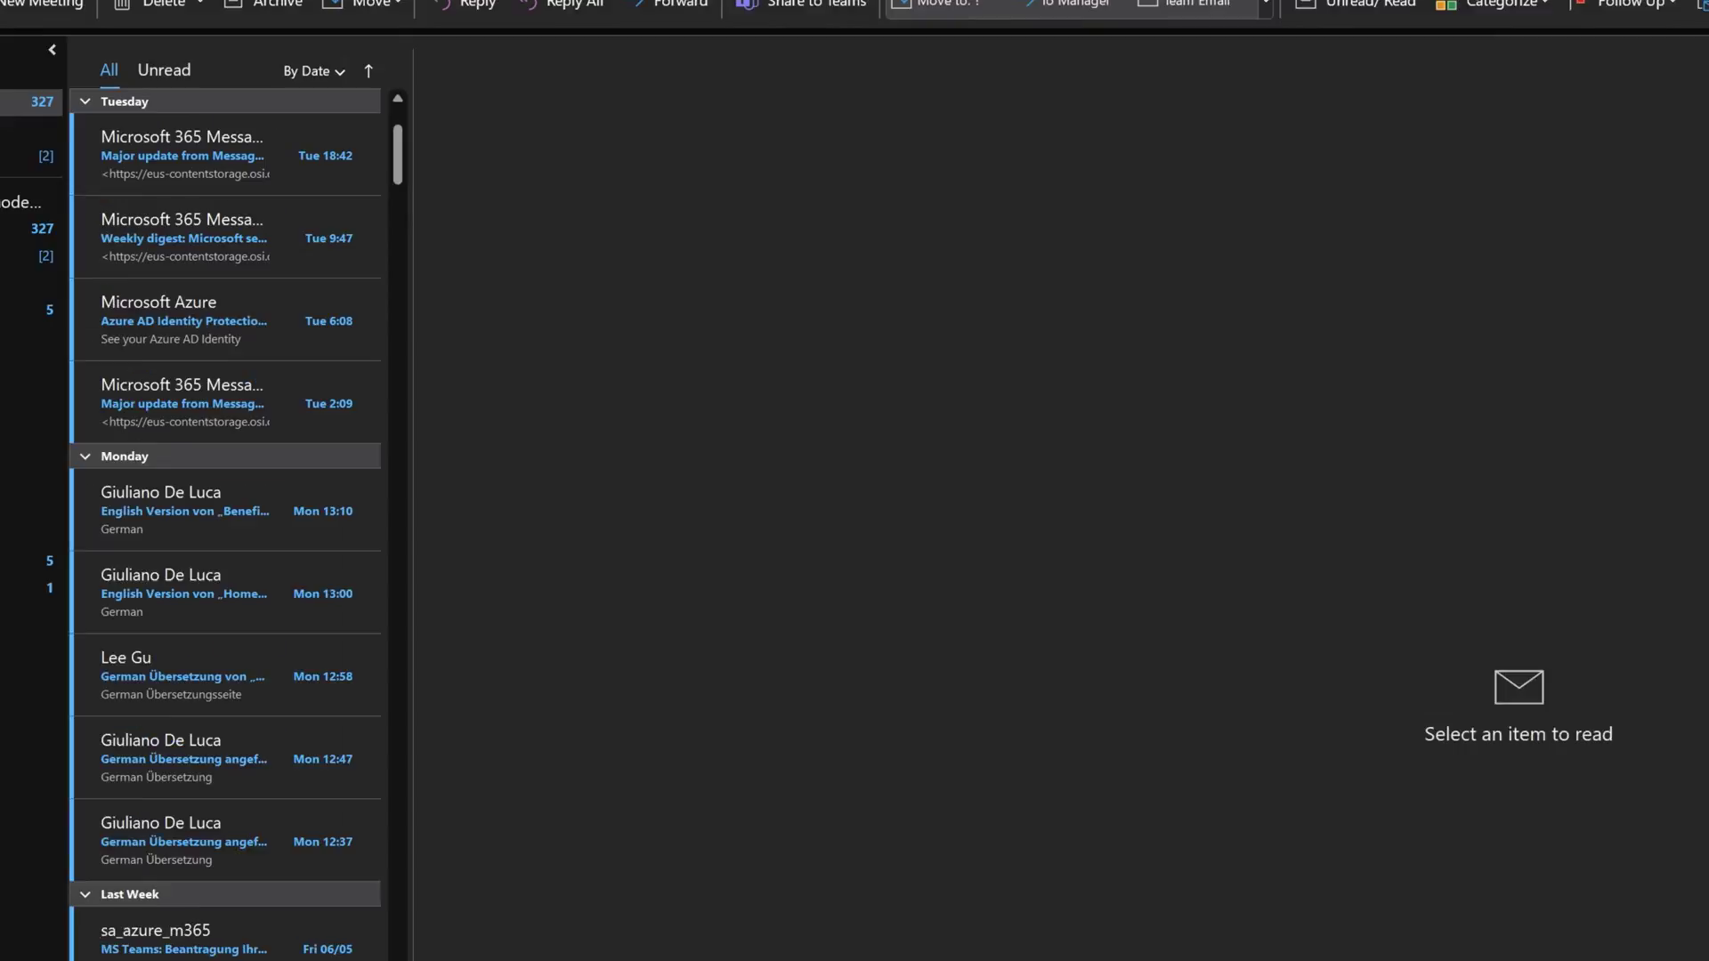
click(31, 125)
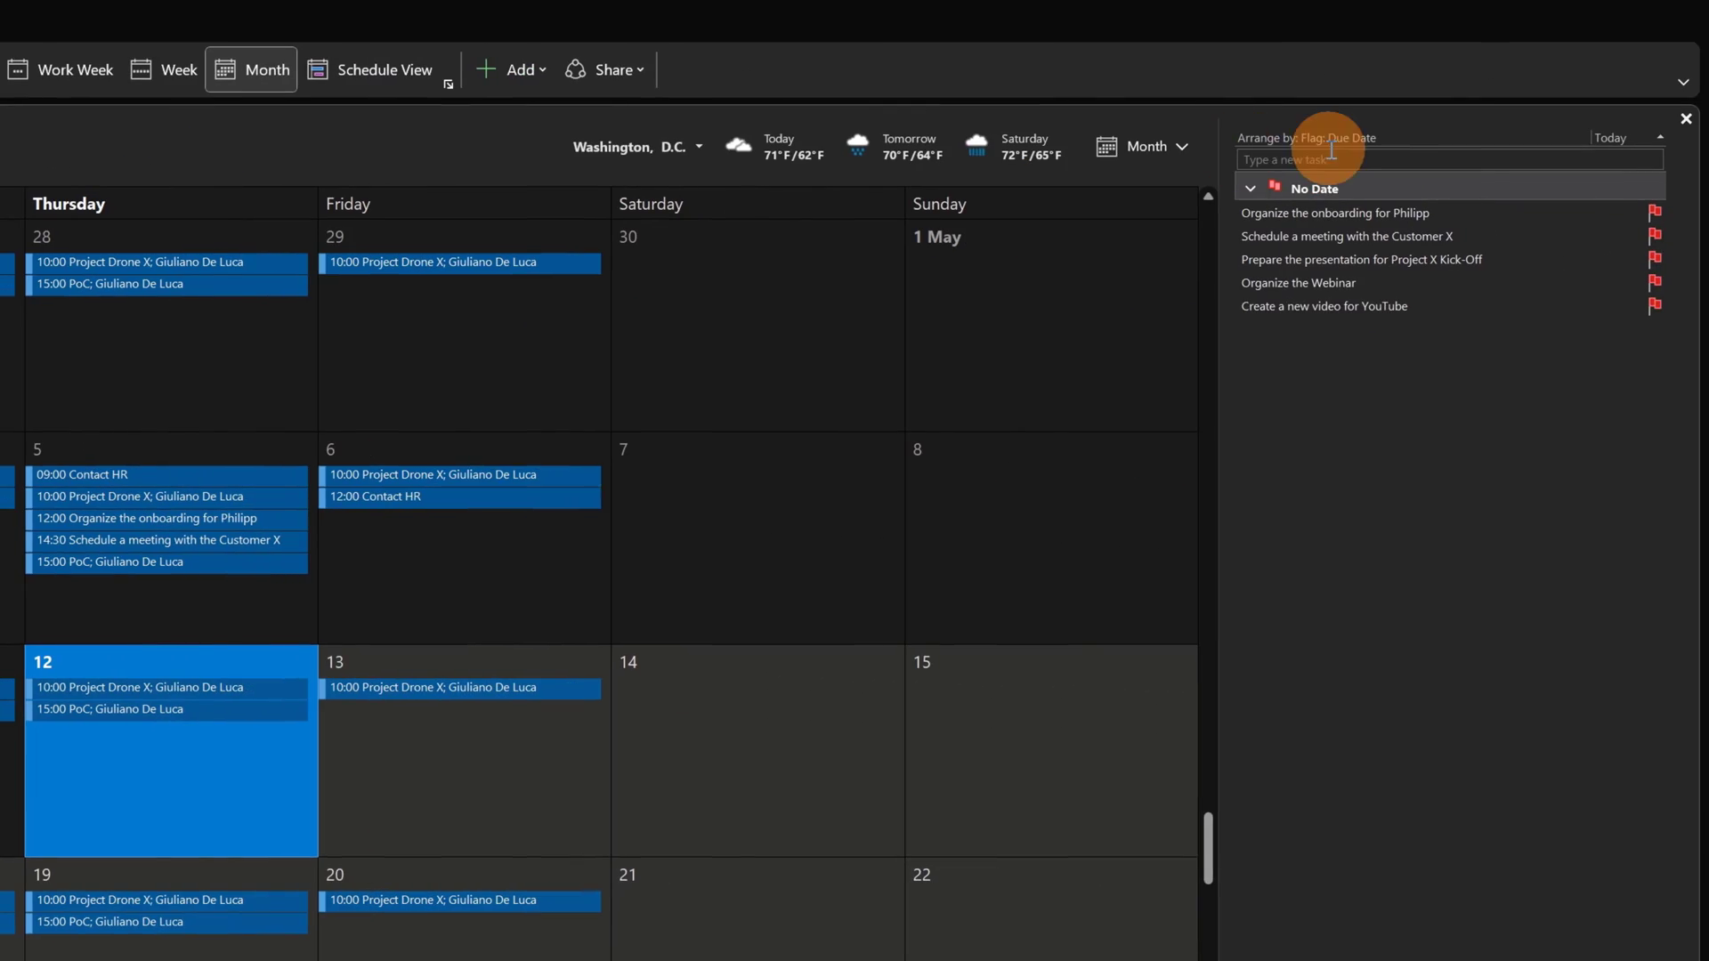
click(1137, 147)
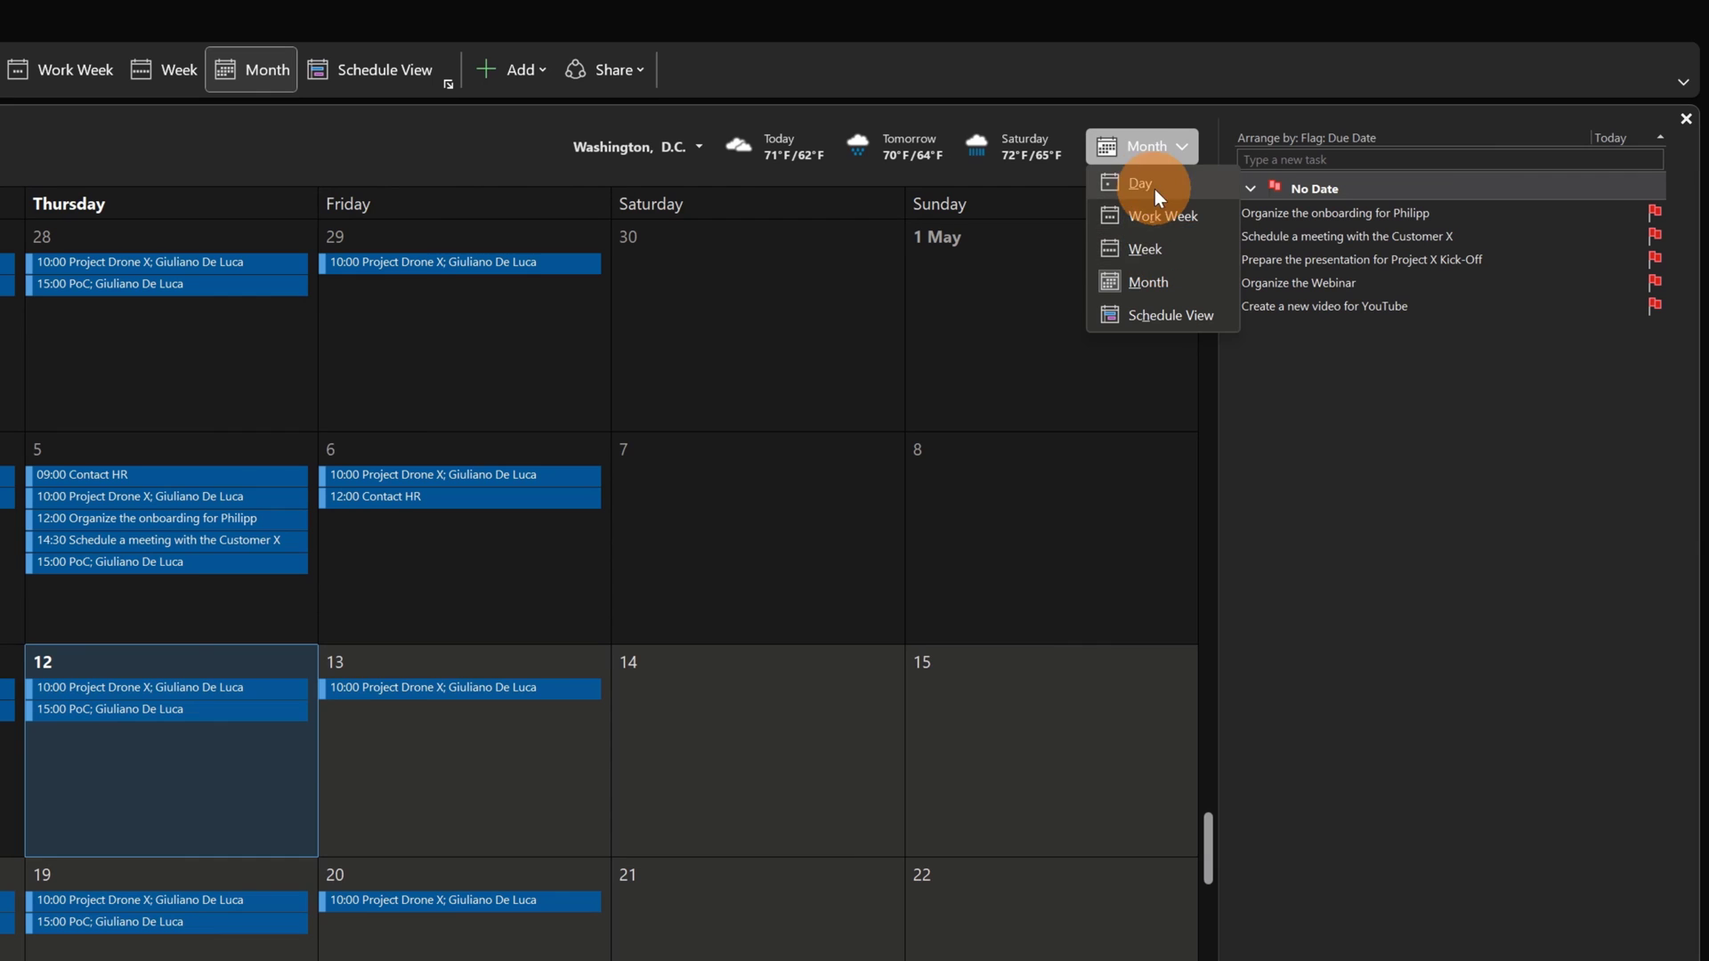
click(1155, 250)
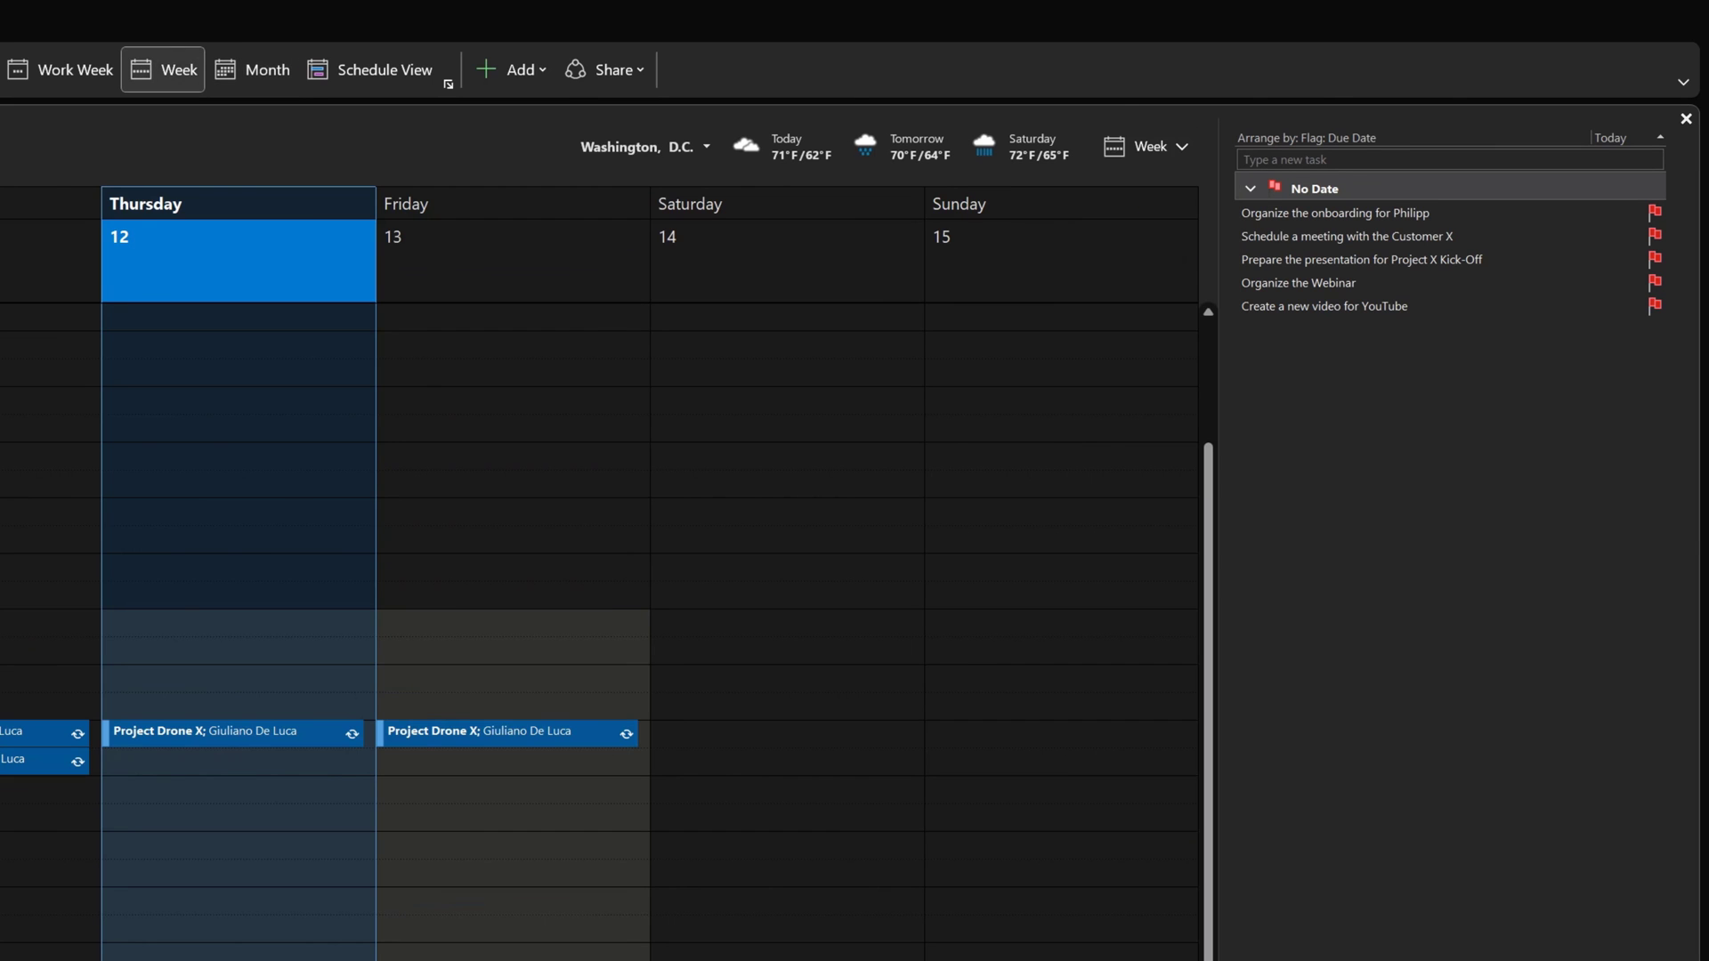
click(1148, 147)
click(1097, 146)
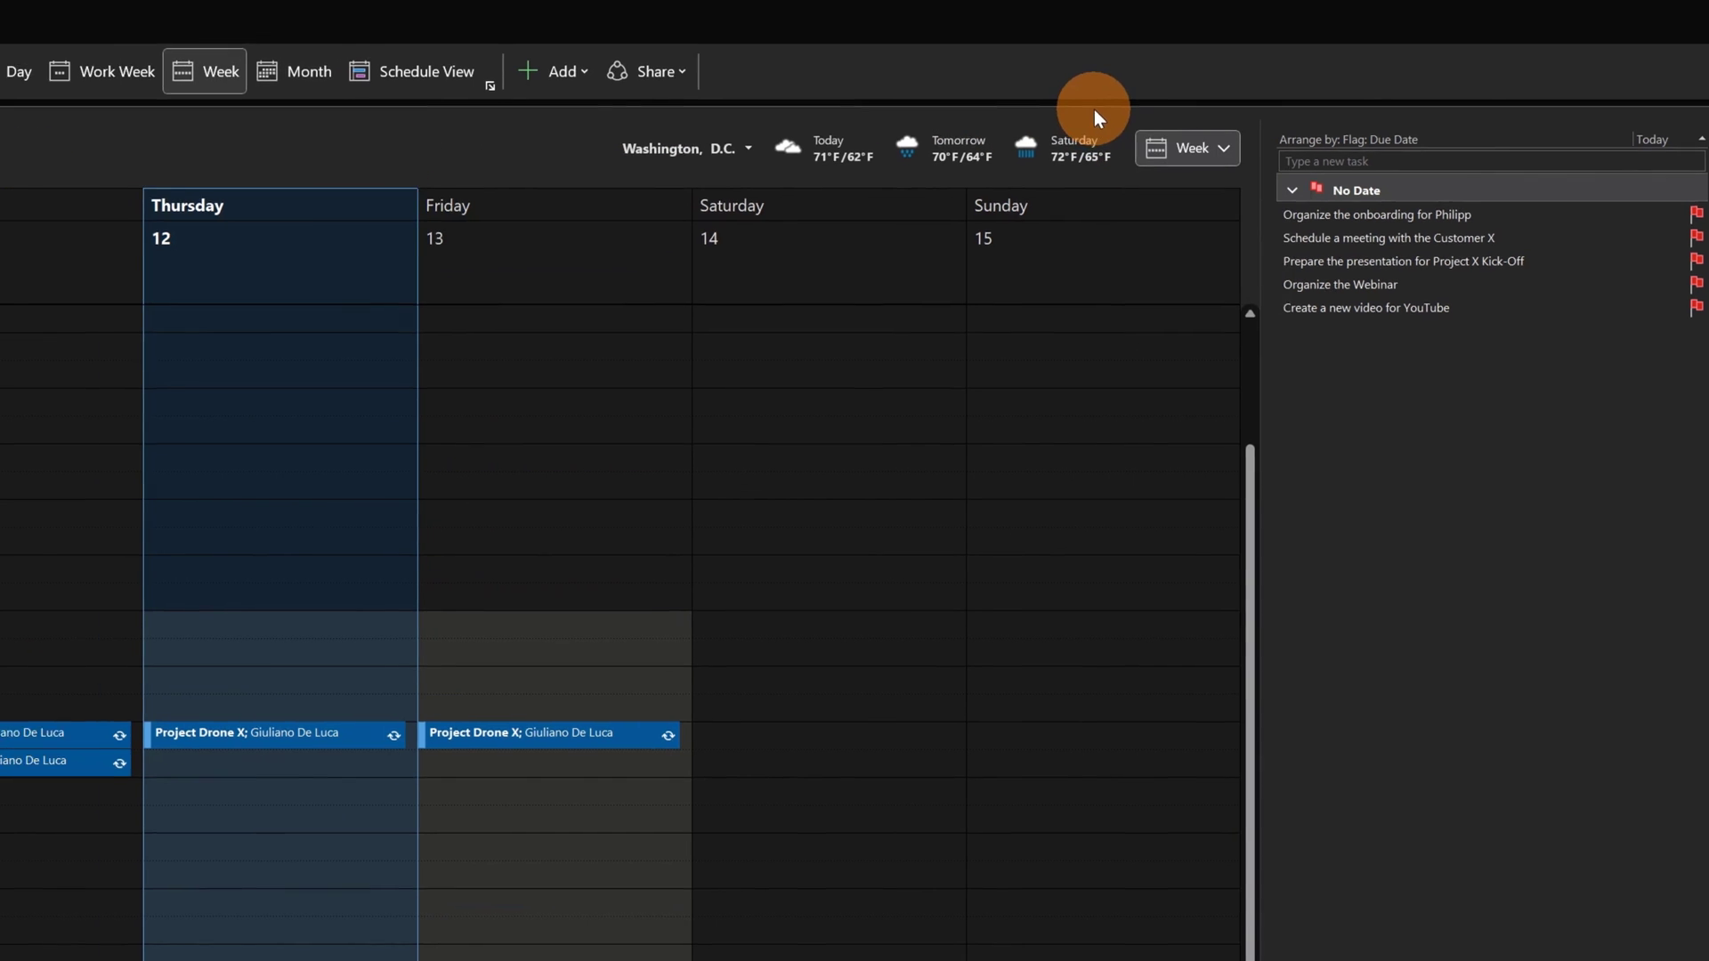